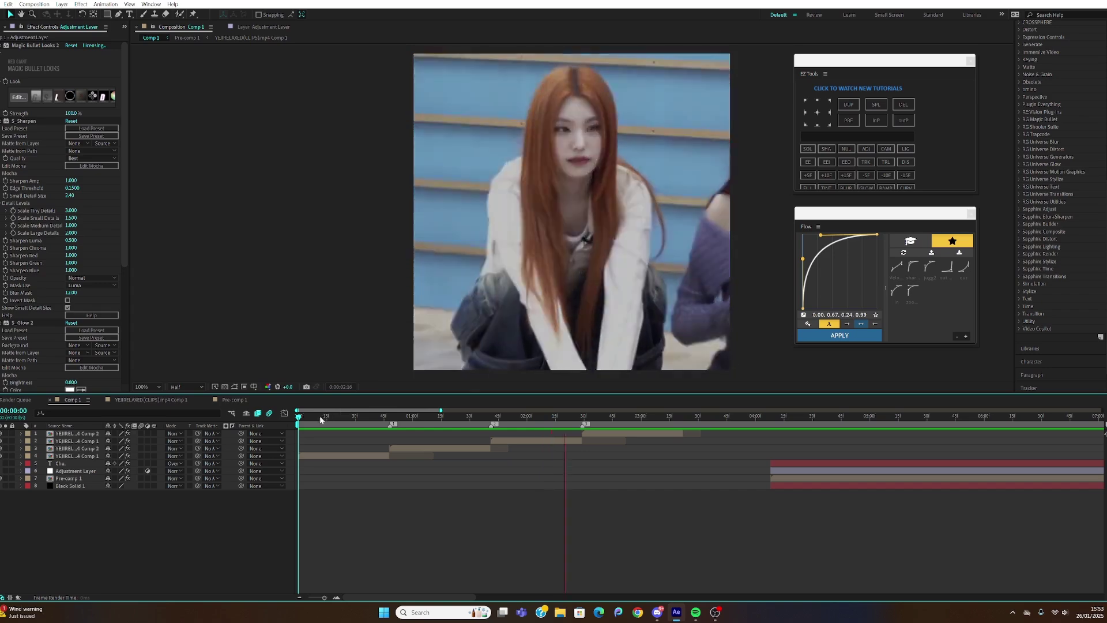
Step: Add one adjustment layer over the first clip and another over the second clip, matching each clip's length
click(380, 416)
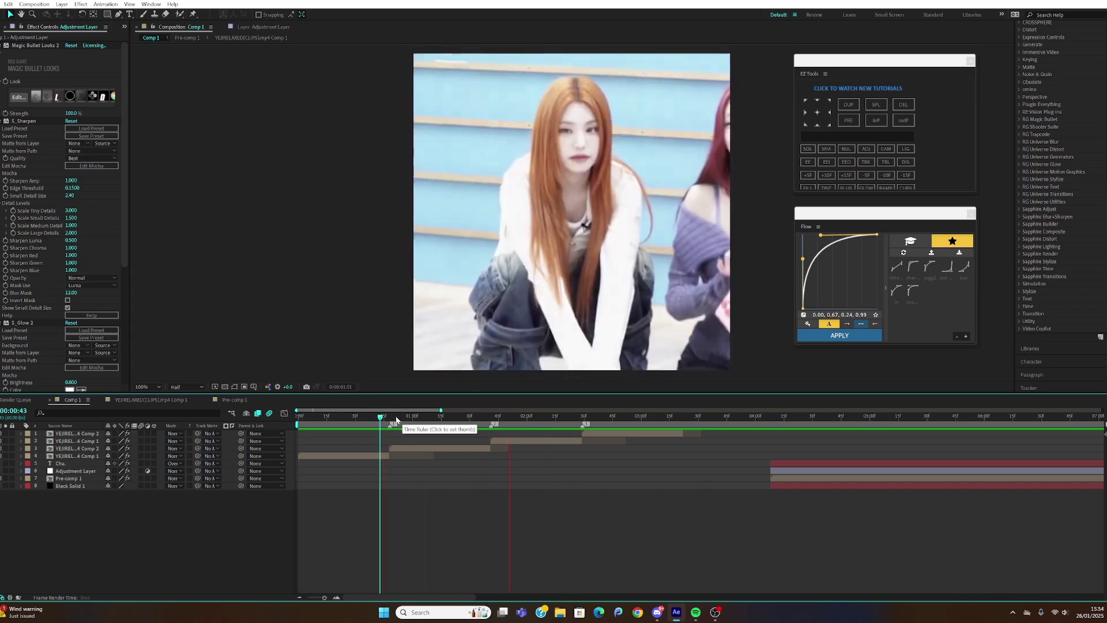
key(Home)
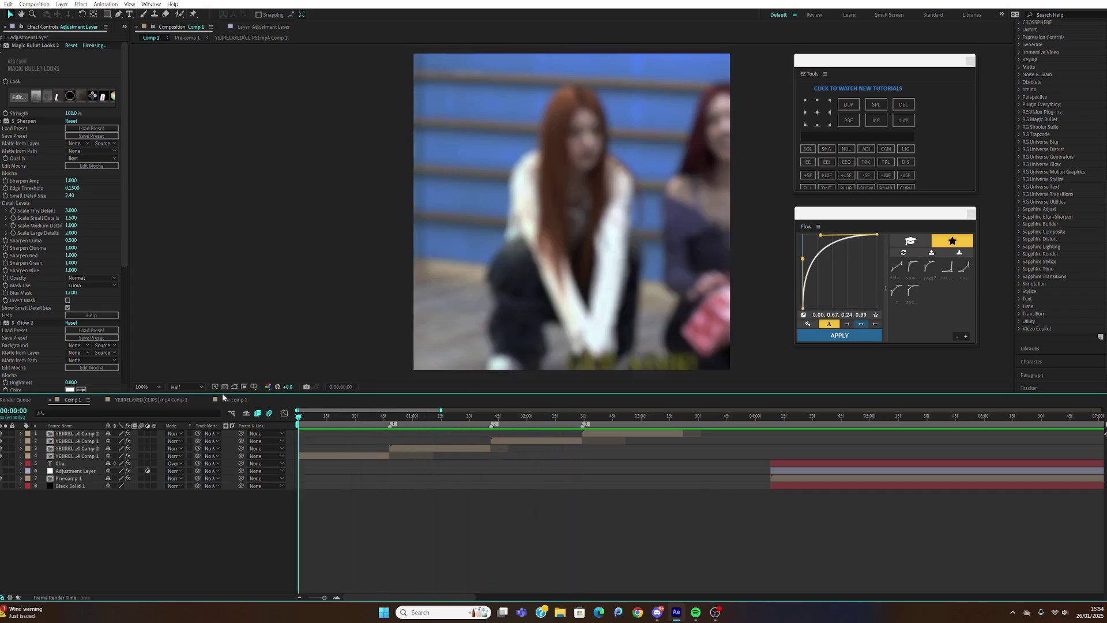
click(382, 457)
key(ctrl+alt+y)
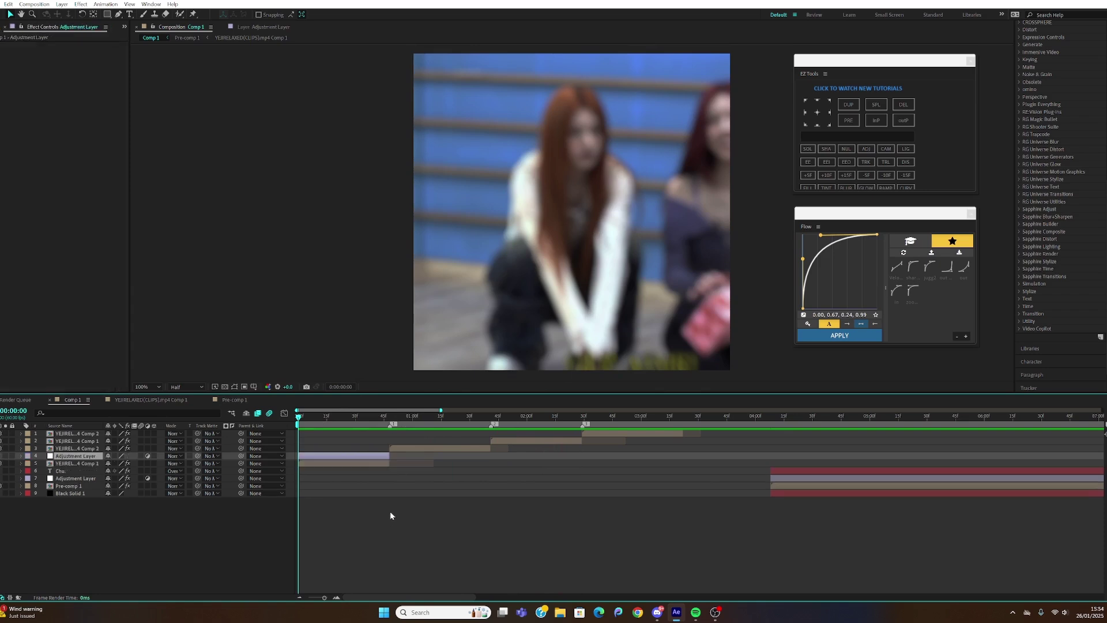
click(408, 448)
key(ctrl+alt+y)
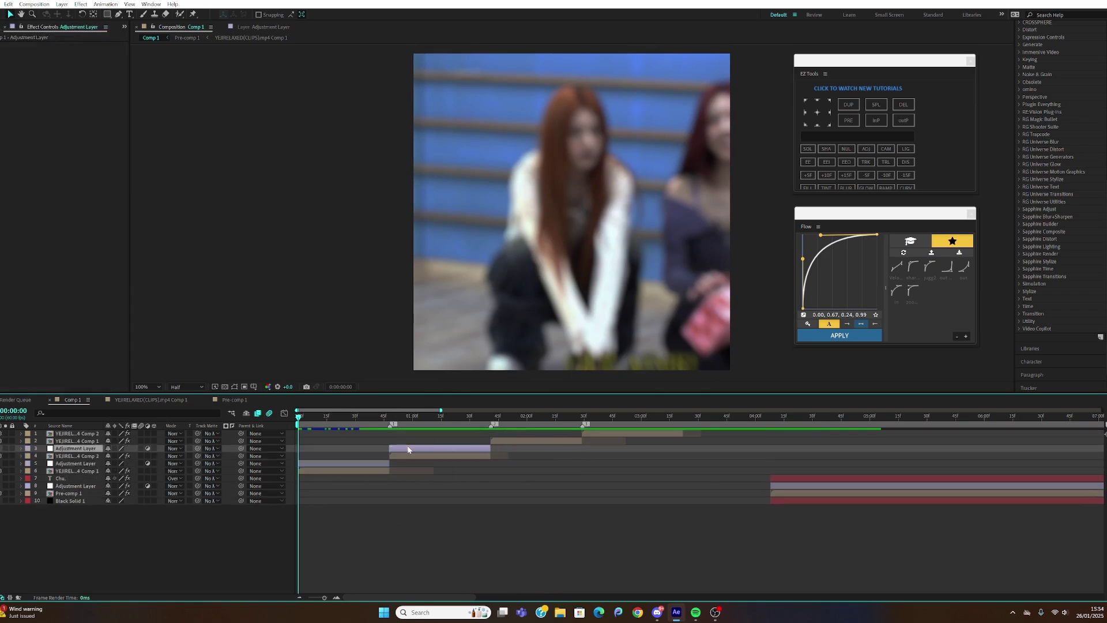
Step: Apply BCC Directional Blur to the first clip's adjustment layer with the playhead at its end, frame 48
drag(363, 422, 365, 461)
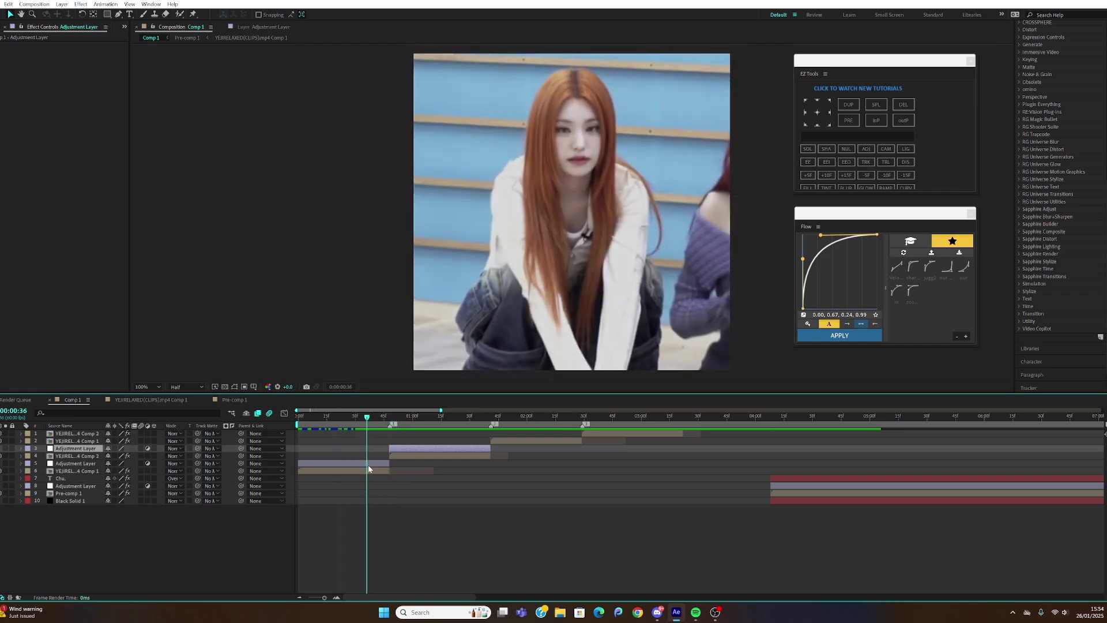
click(367, 462)
drag(376, 423, 392, 524)
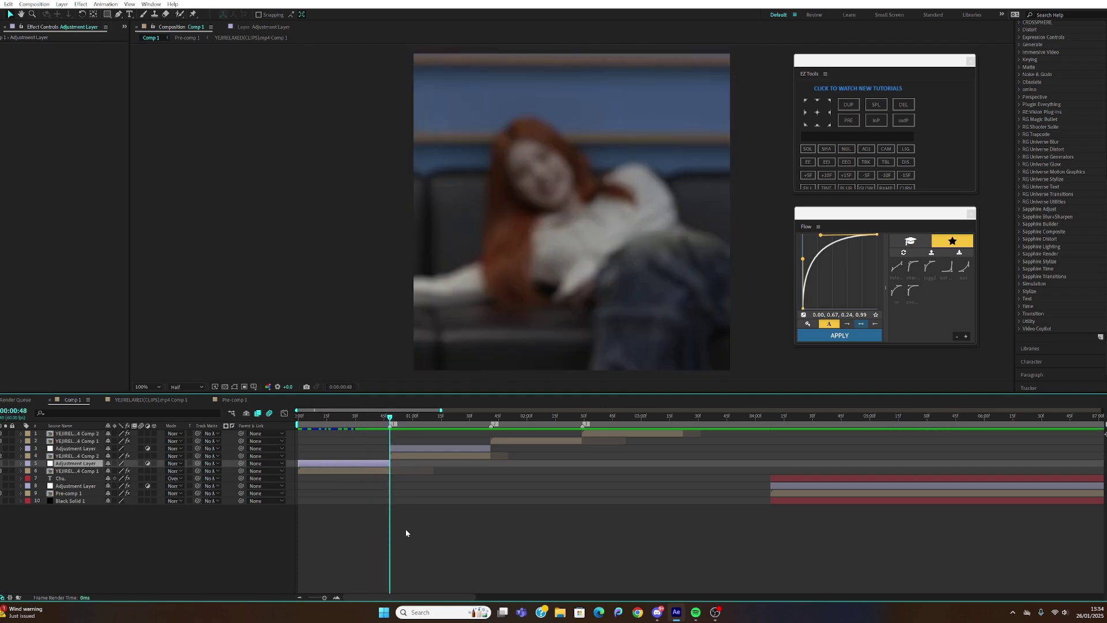
key(ctrl+space)
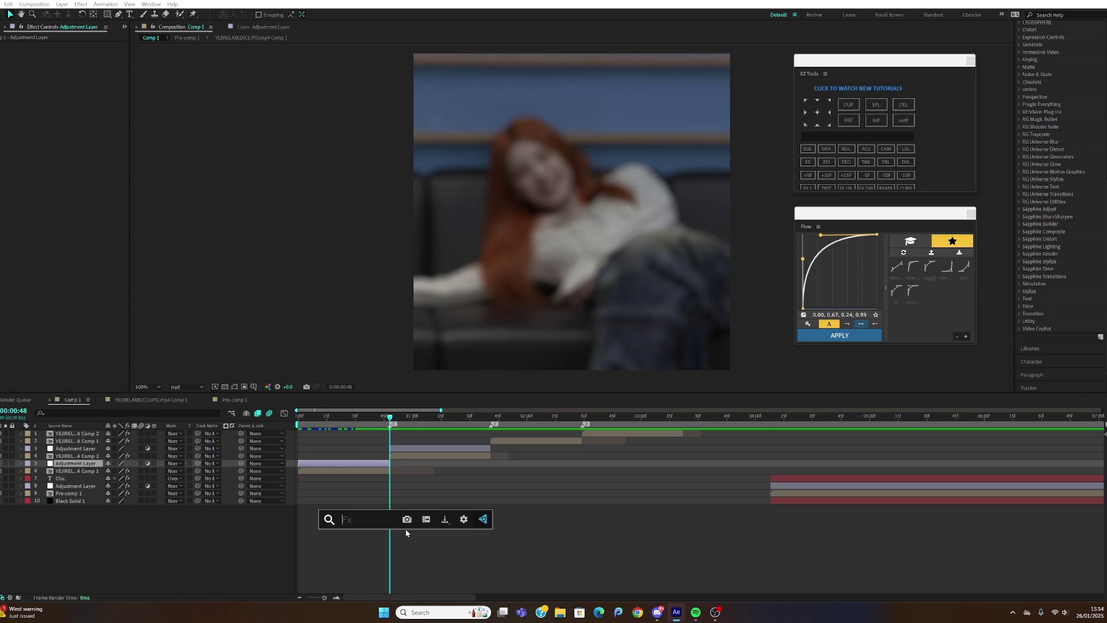
text(bcc dire)
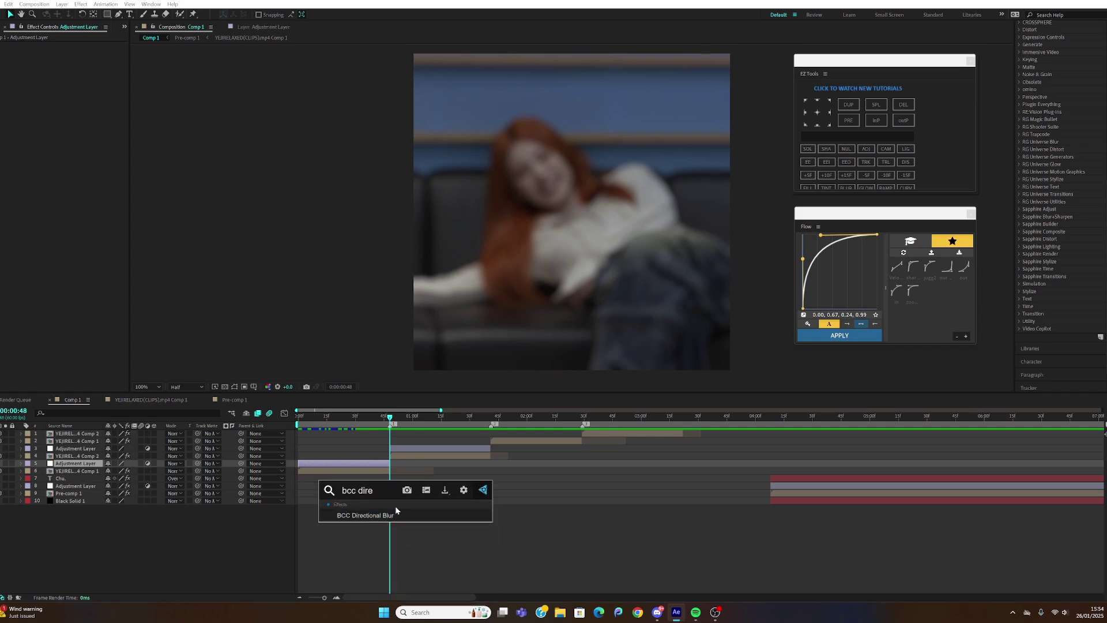
click(391, 512)
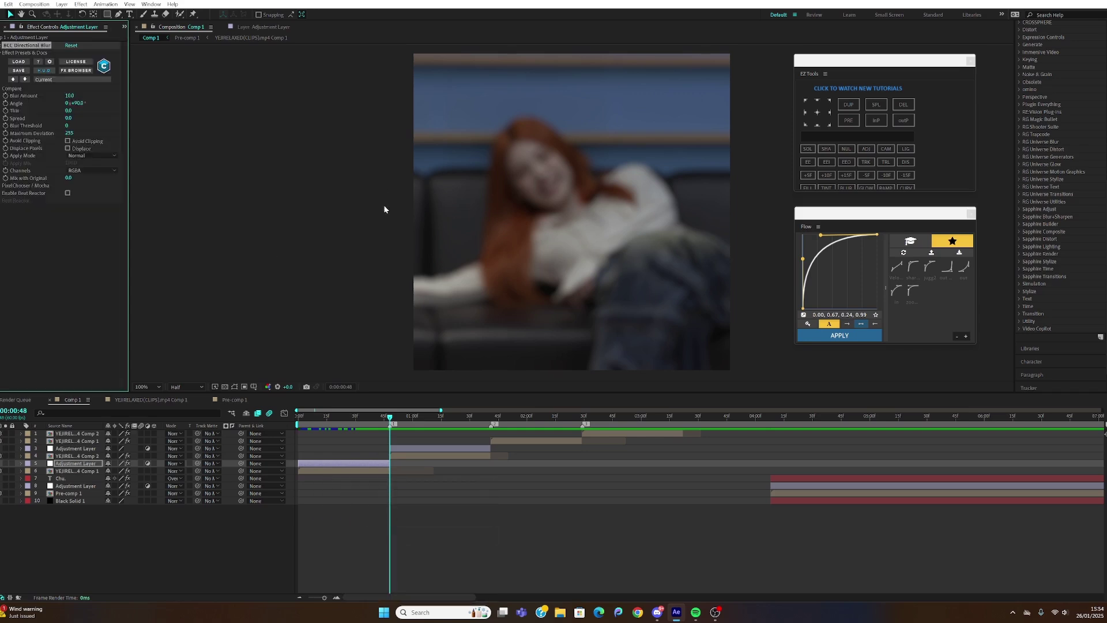
Step: Set the directional blur's Angle to 0 and keyframe its Blur Amount at 60 on frame 48
click(77, 104)
text(0)
key(Return)
click(70, 95)
text(60)
key(Return)
key(u)
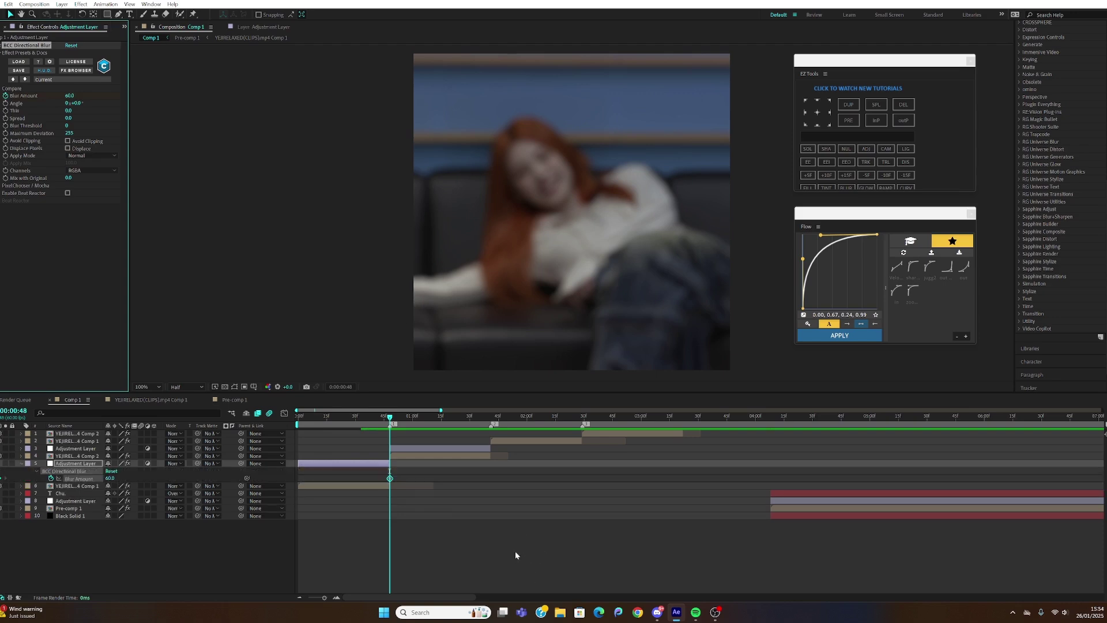
Step: Add a Blur Amount keyframe of 0 at frame 33 on the first adjustment layer
key(Page_Up)
key(Page_Up)
key(Page_Up)
key(Page_Up)
key(Page_Up)
key(Page_Up)
key(Page_Up)
key(Page_Up)
key(Page_Up)
key(Page_Up)
key(Page_Up)
key(Page_Up)
key(Page_Up)
key(Page_Up)
key(Page_Up)
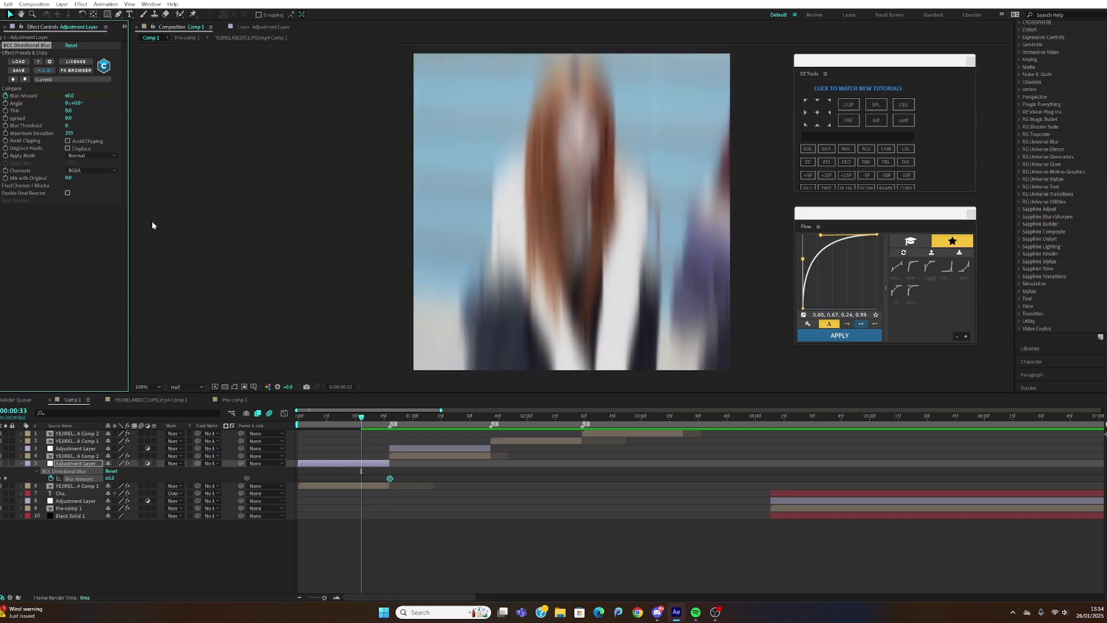
click(69, 95)
key(Return)
Step: Apply Easy Ease to both Blur Amount keyframes
drag(324, 598, 326, 599)
drag(380, 478, 500, 486)
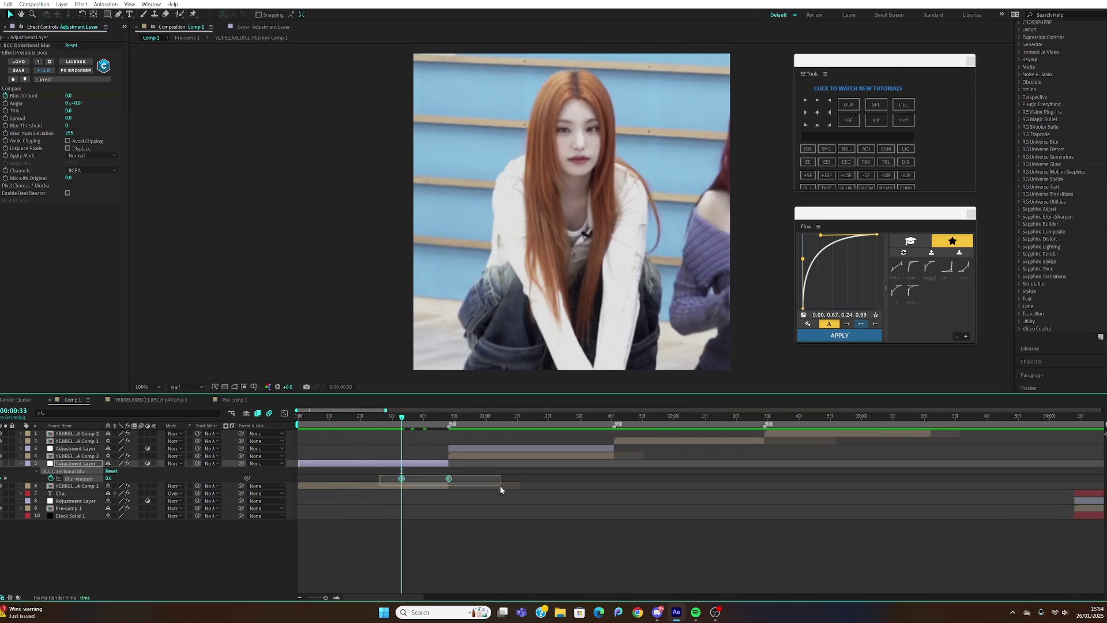
right_click(449, 478)
mouse_move(486, 473)
click(573, 505)
key(space)
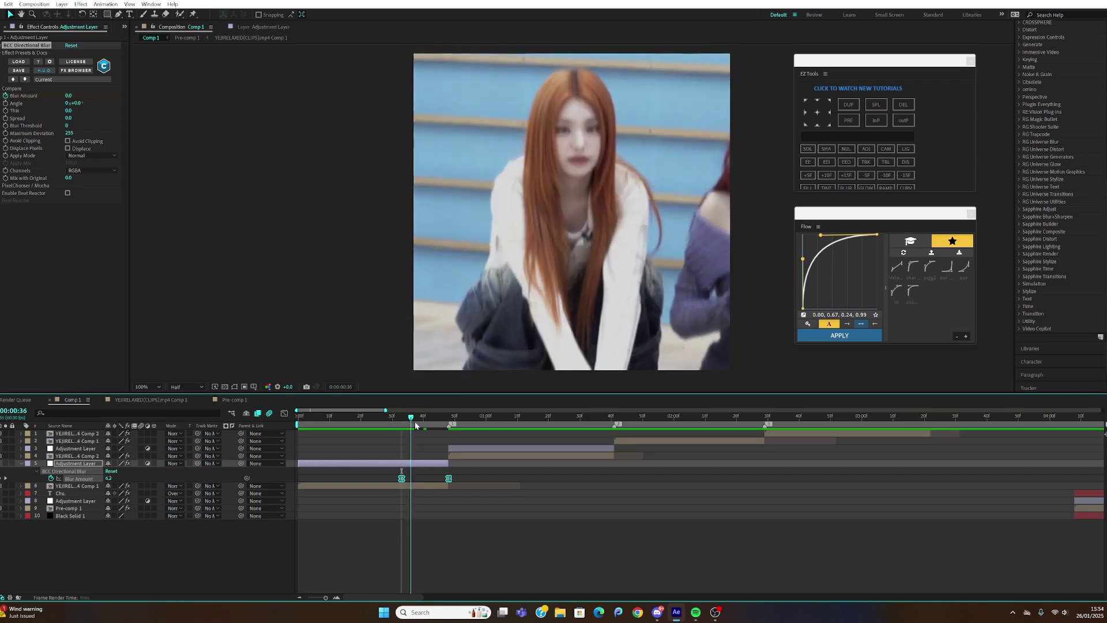
Step: Reshape the Blur Amount value curve so it starts very slowly and rises steeply into the last keyframe
click(284, 413)
drag(488, 523, 329, 598)
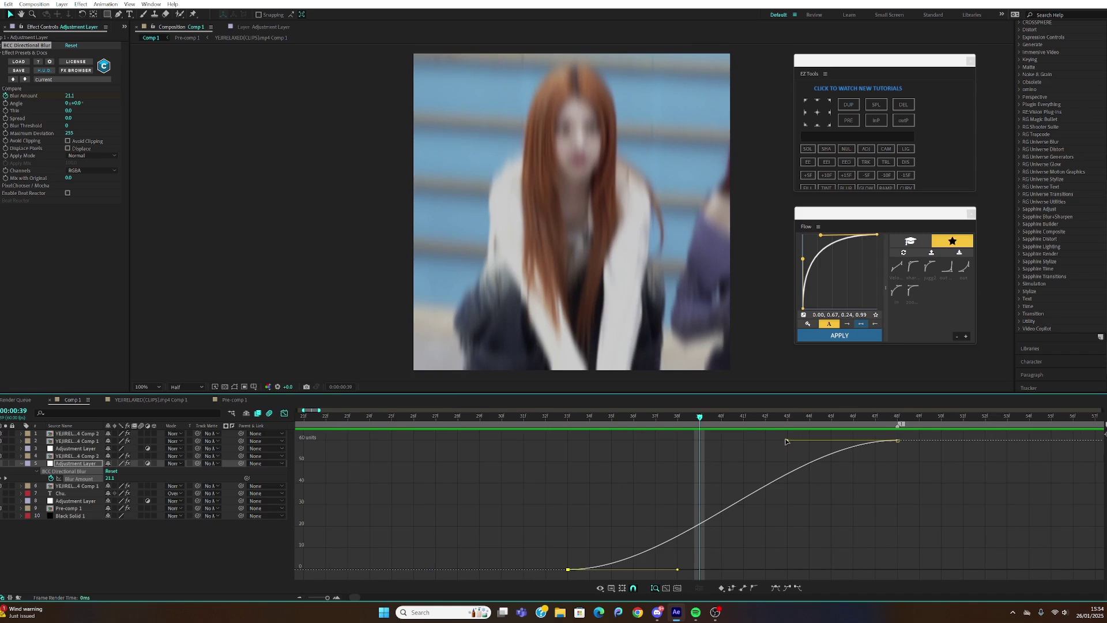
drag(786, 441, 871, 449)
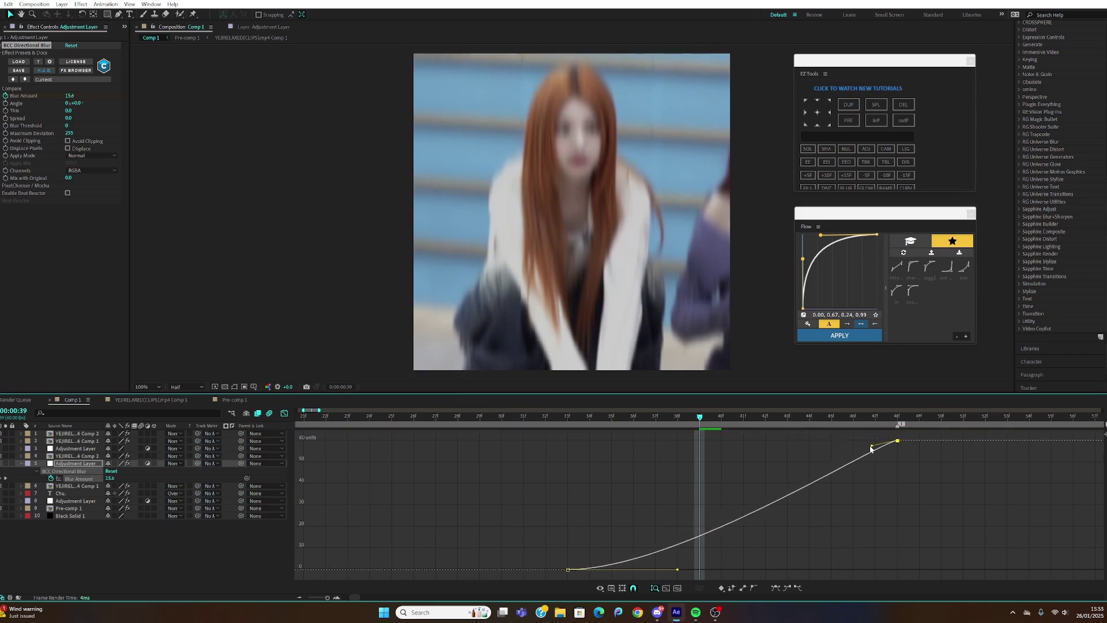
drag(678, 570, 886, 568)
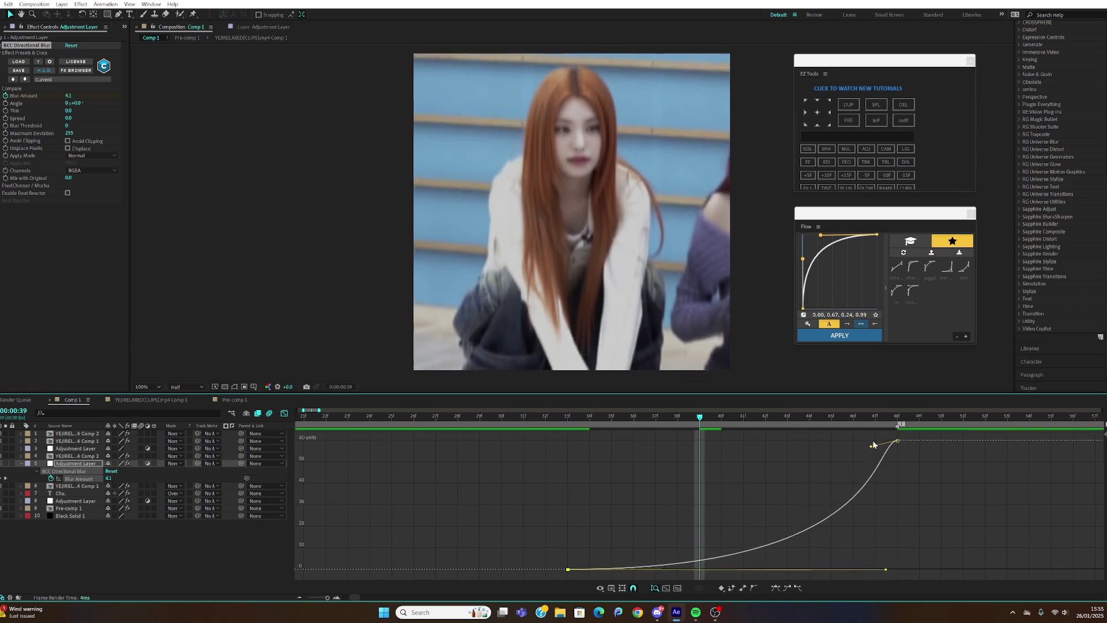
click(284, 413)
Step: With the playhead at frame 33, apply S_BlurMoCurves to the first adjustment layer and set Wrap X and Wrap Y to Reflect
drag(701, 430, 568, 461)
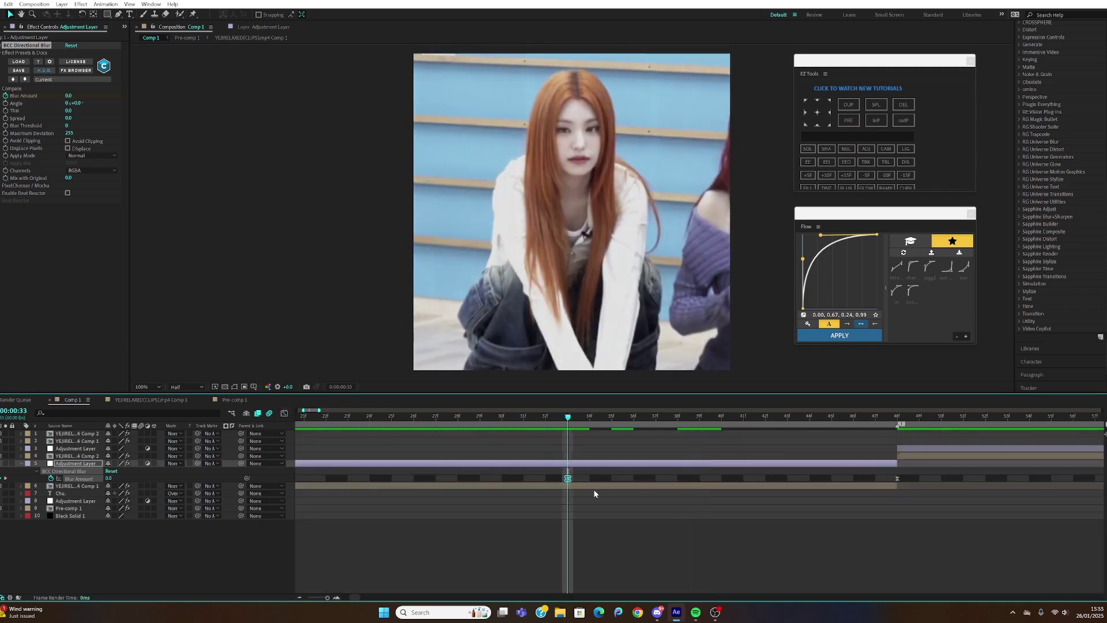
key(ctrl+space)
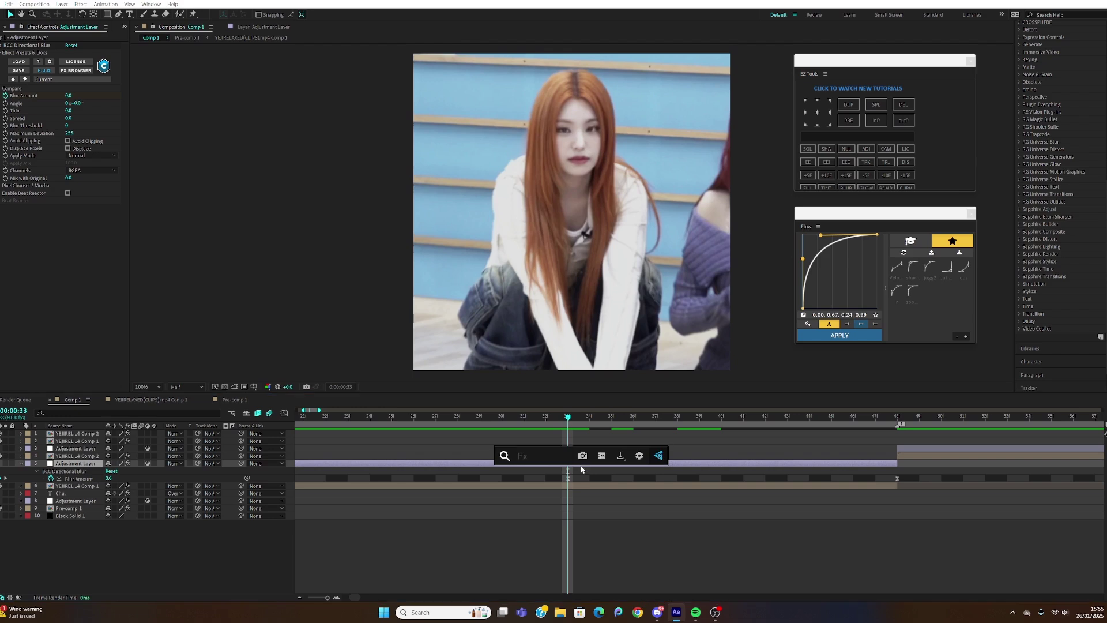
text(s_blur)
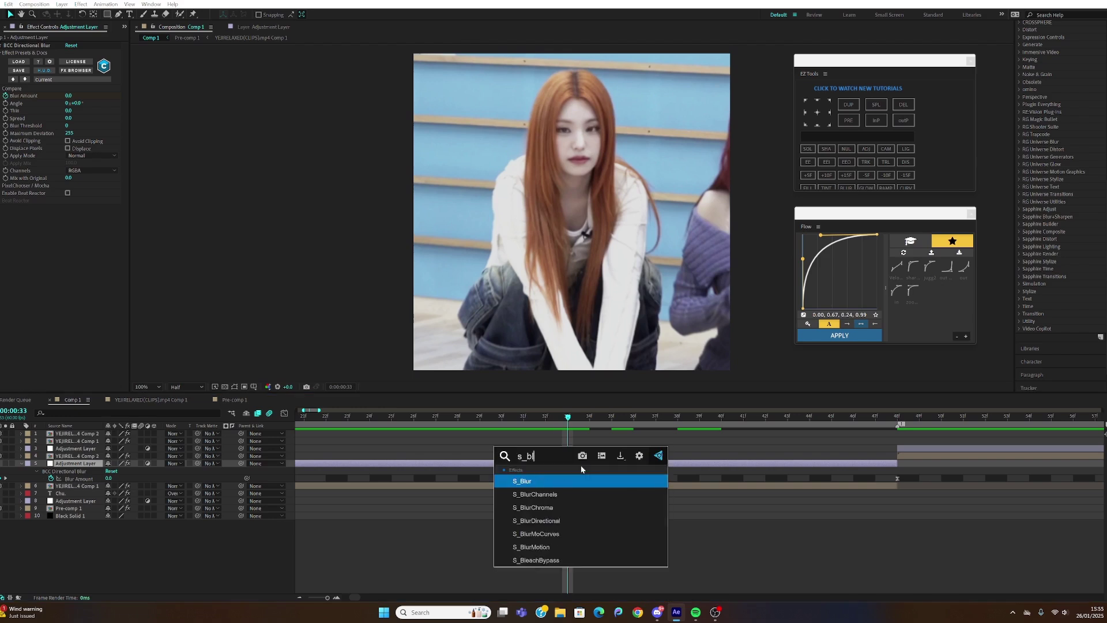
click(588, 531)
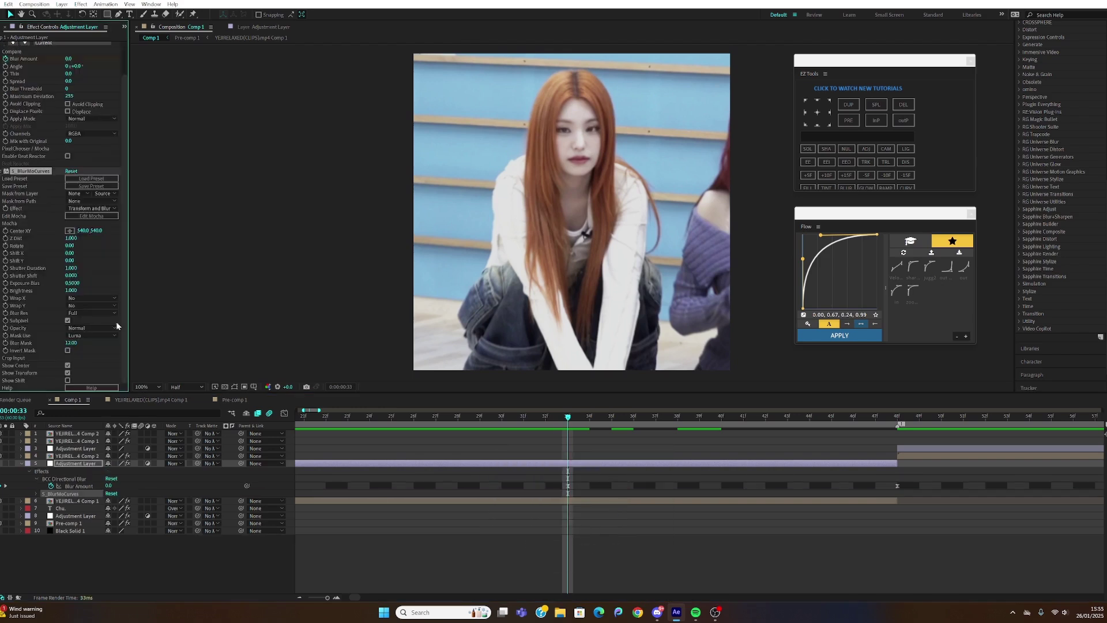
click(95, 298)
click(107, 328)
click(89, 305)
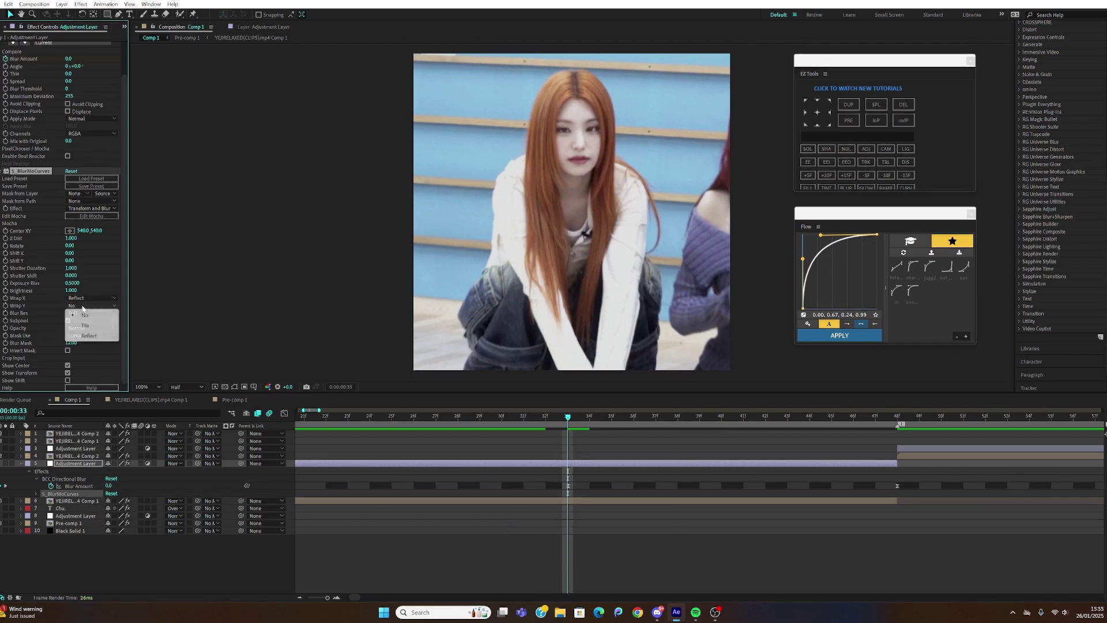
click(92, 336)
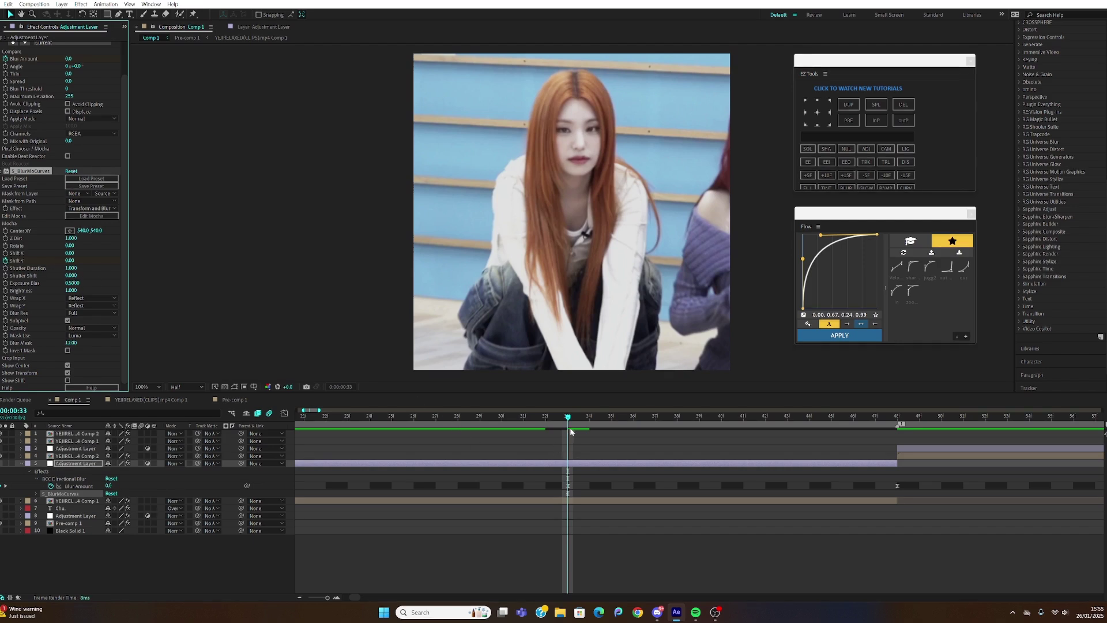
Step: Animate Shift Y of S_BlurMoCurves from 0 at frame 33 to -58 at frame 39
key(u)
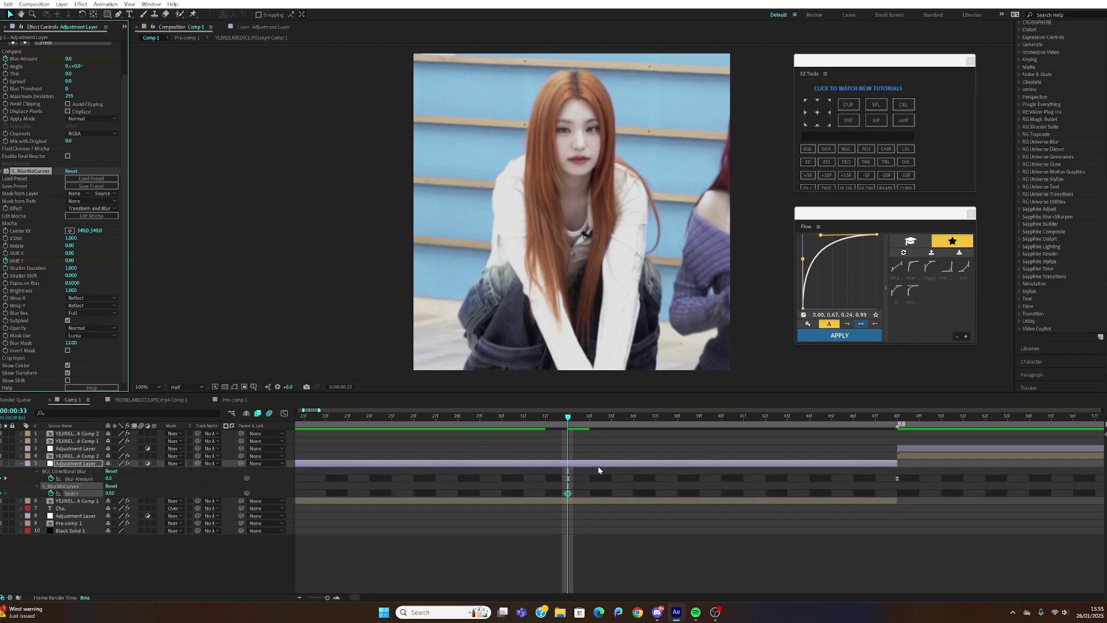
key(space)
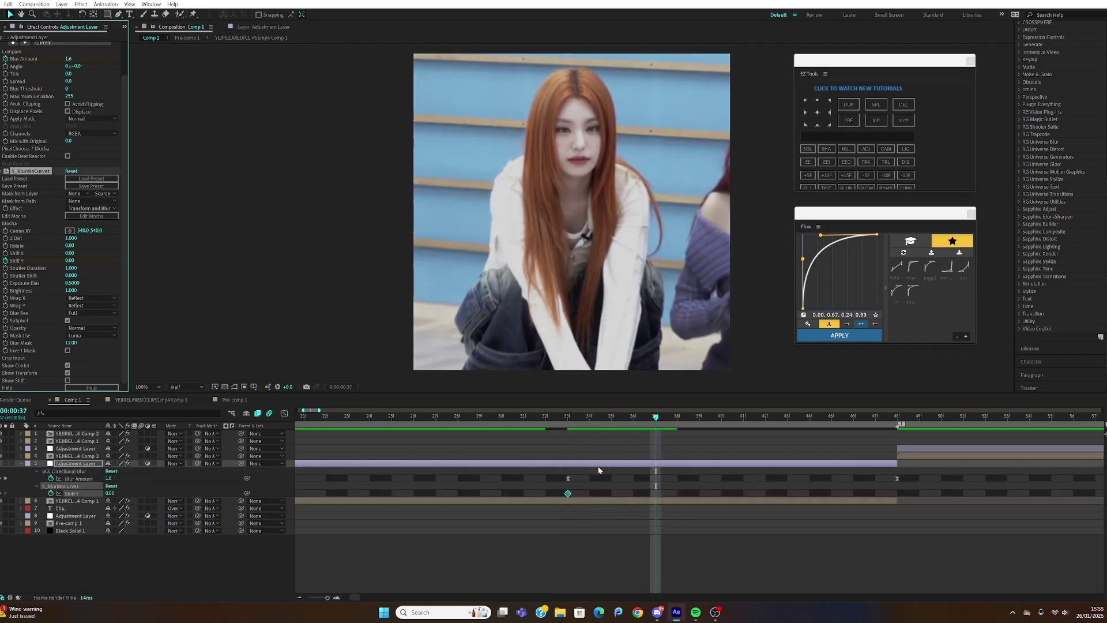
click(75, 261)
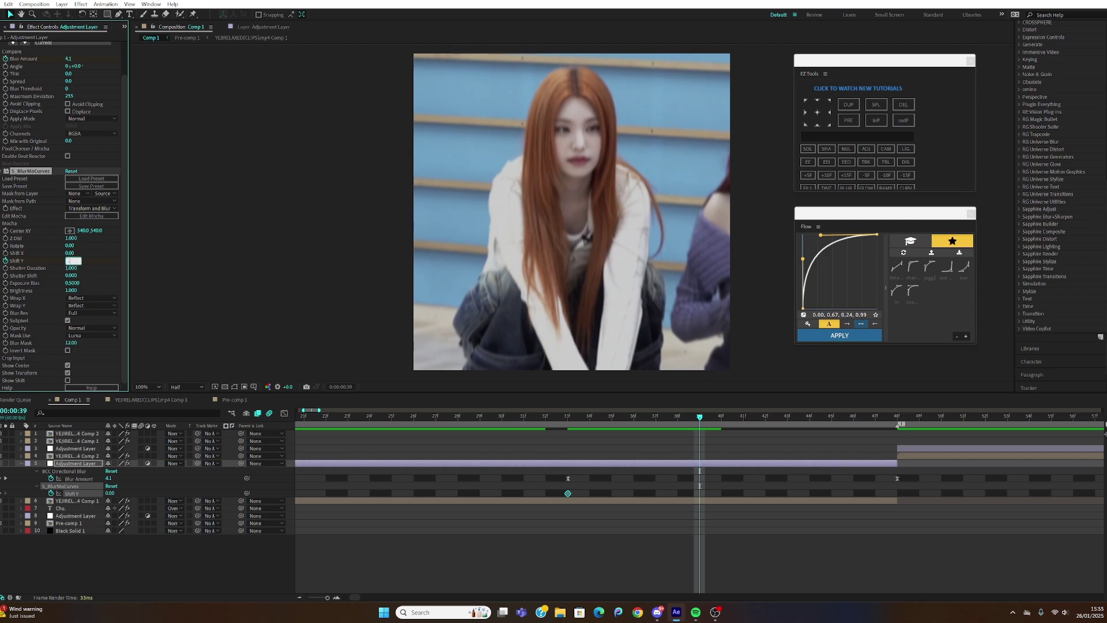
text(-58)
key(Return)
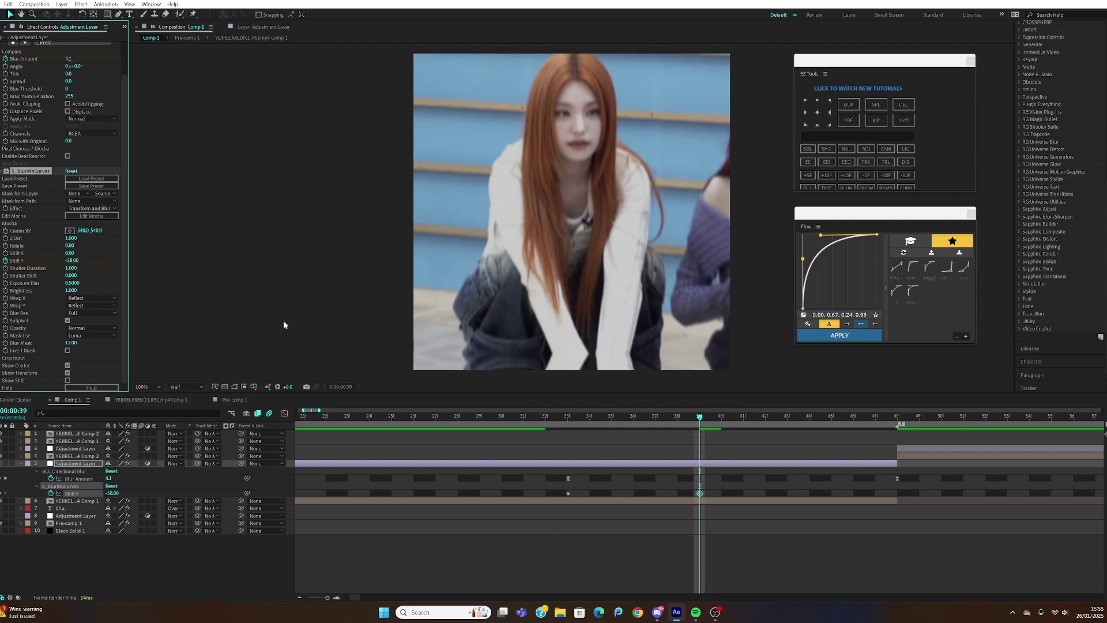
Step: Add a Shift Y keyframe of 140 at frame 48, where the first adjustment layer ends
drag(734, 416, 889, 426)
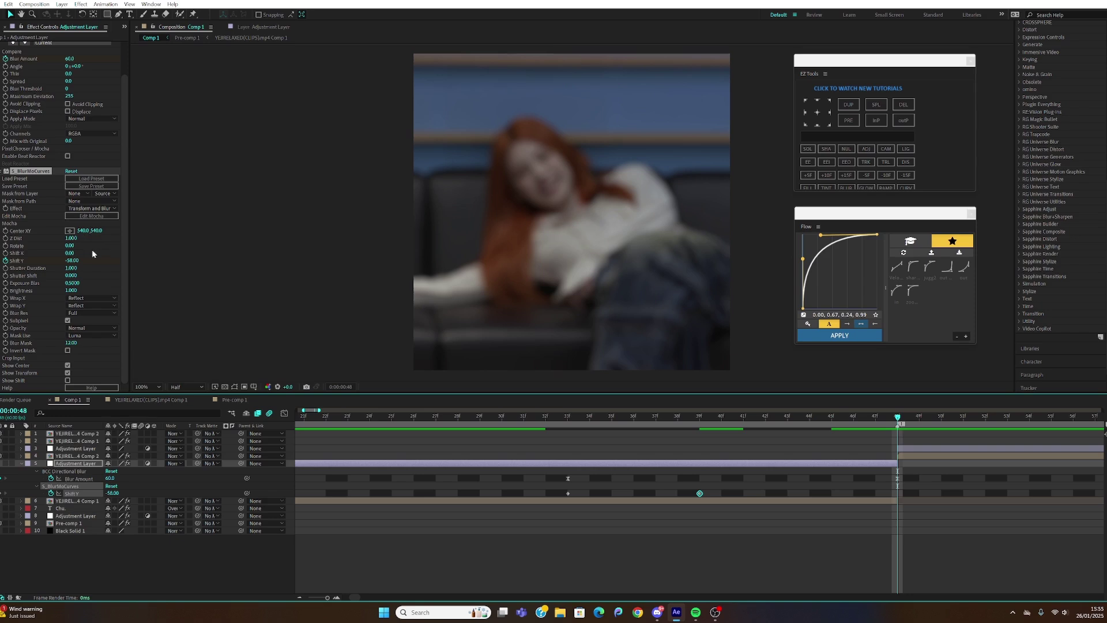
click(73, 260)
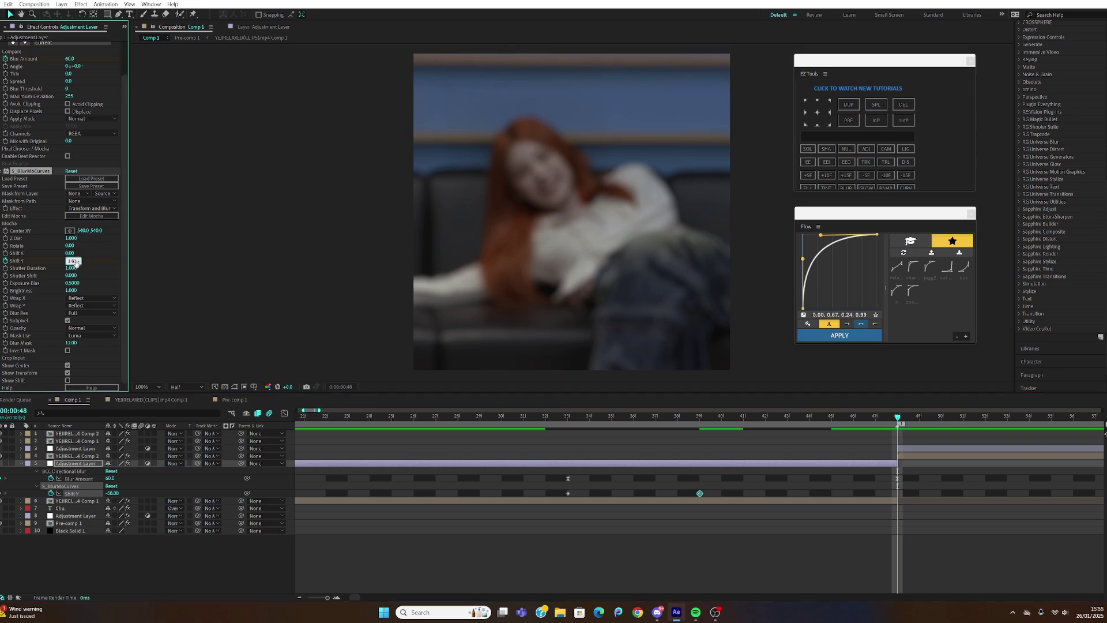
text(140)
key(Return)
Step: Apply Easy Ease to all three Shift Y keyframes
drag(875, 420, 679, 450)
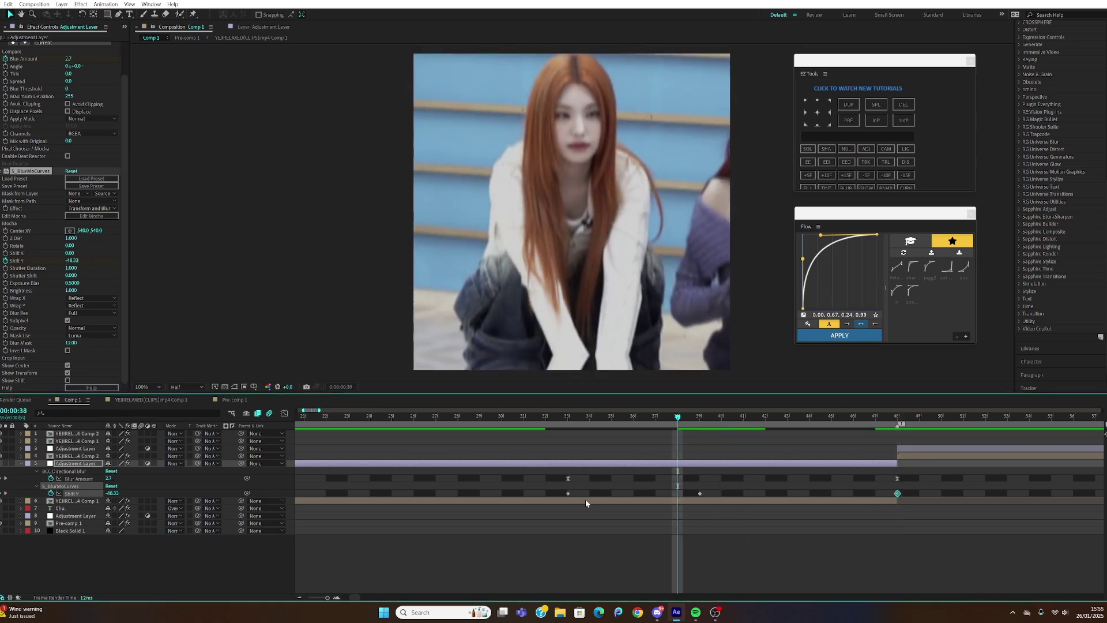
drag(552, 491, 842, 503)
drag(910, 493, 567, 496)
right_click(566, 496)
mouse_move(645, 485)
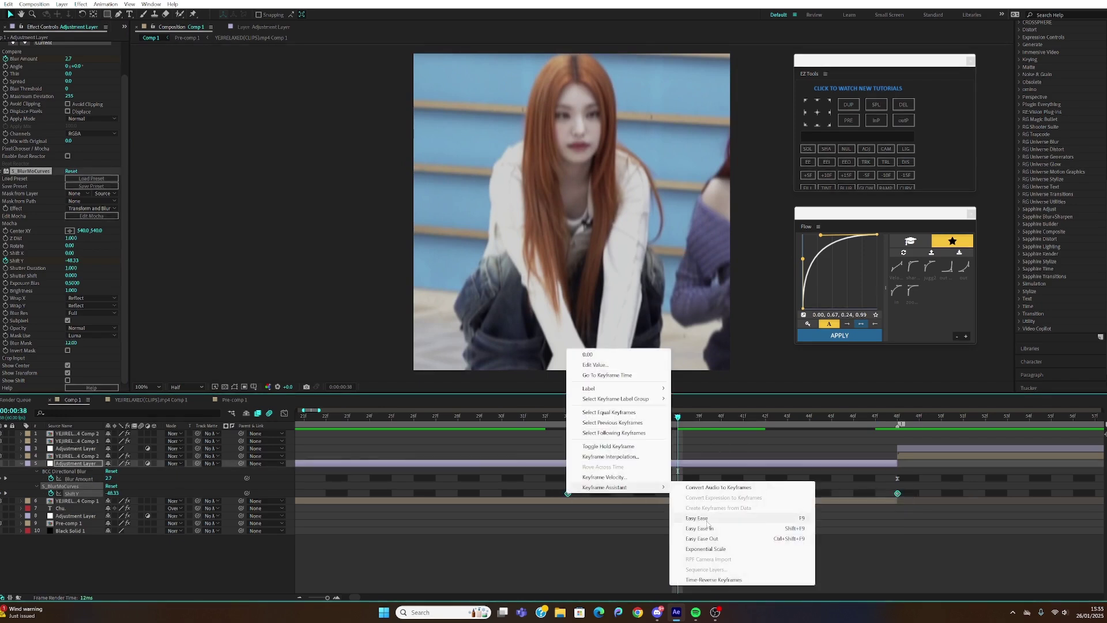
click(708, 519)
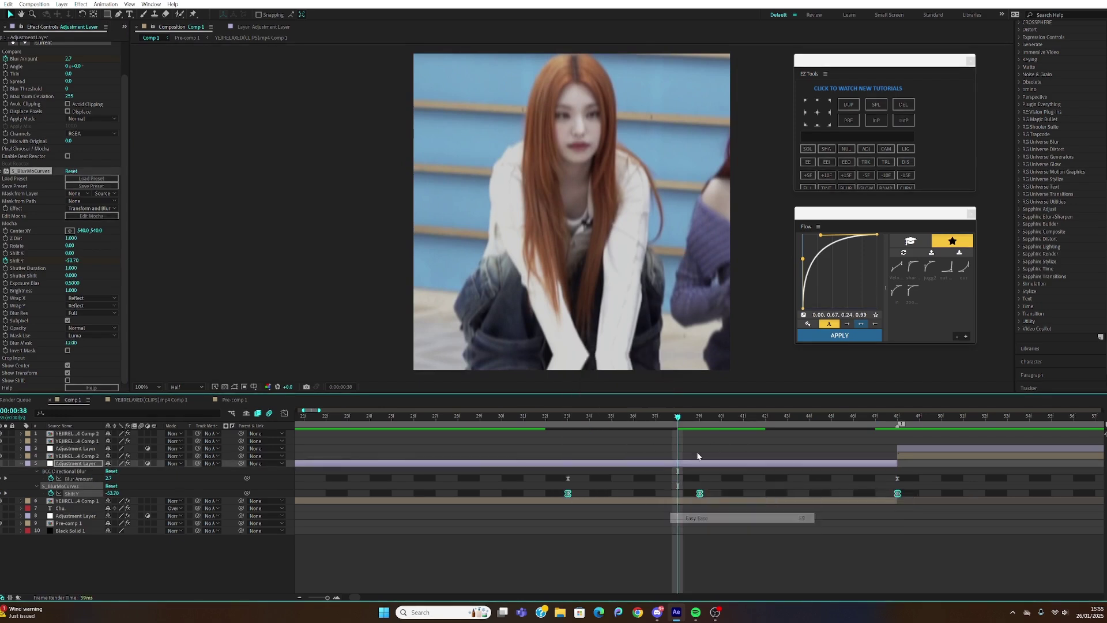
Step: Reshape the Shift Y value curve so it lingers around the -58 dip and accelerates steeply into the last keyframe
click(285, 413)
drag(490, 506, 916, 587)
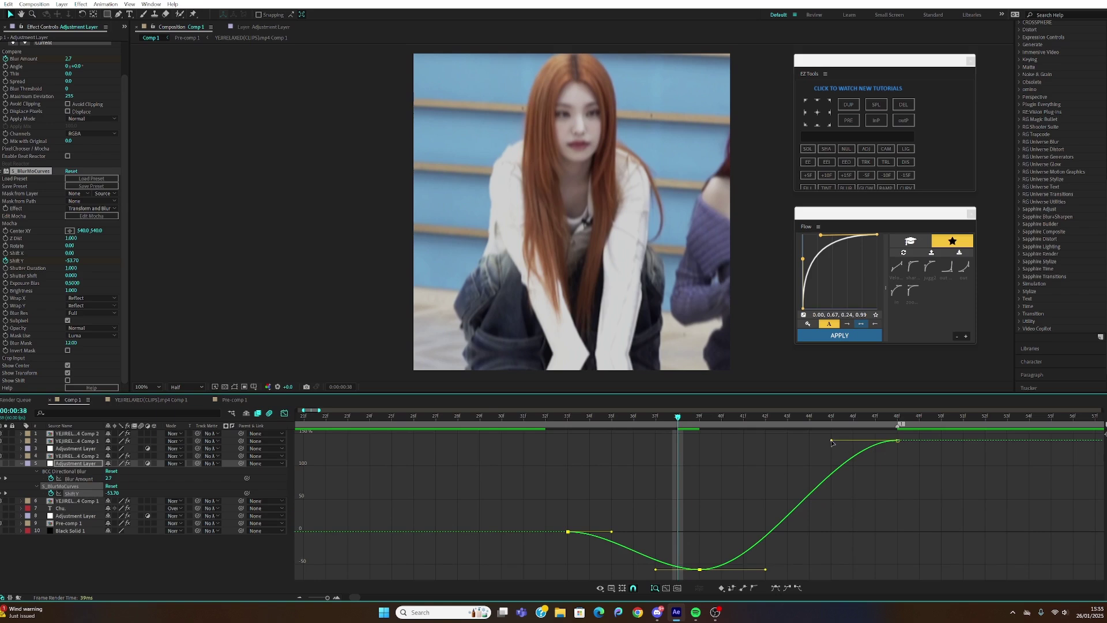
drag(831, 442, 868, 446)
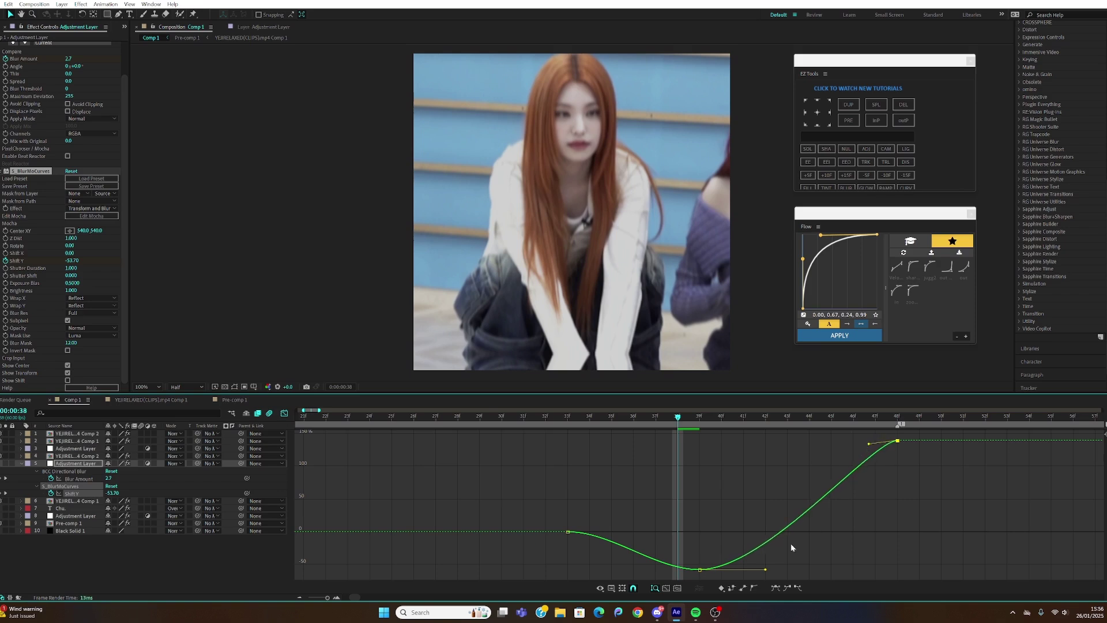
drag(765, 571, 857, 571)
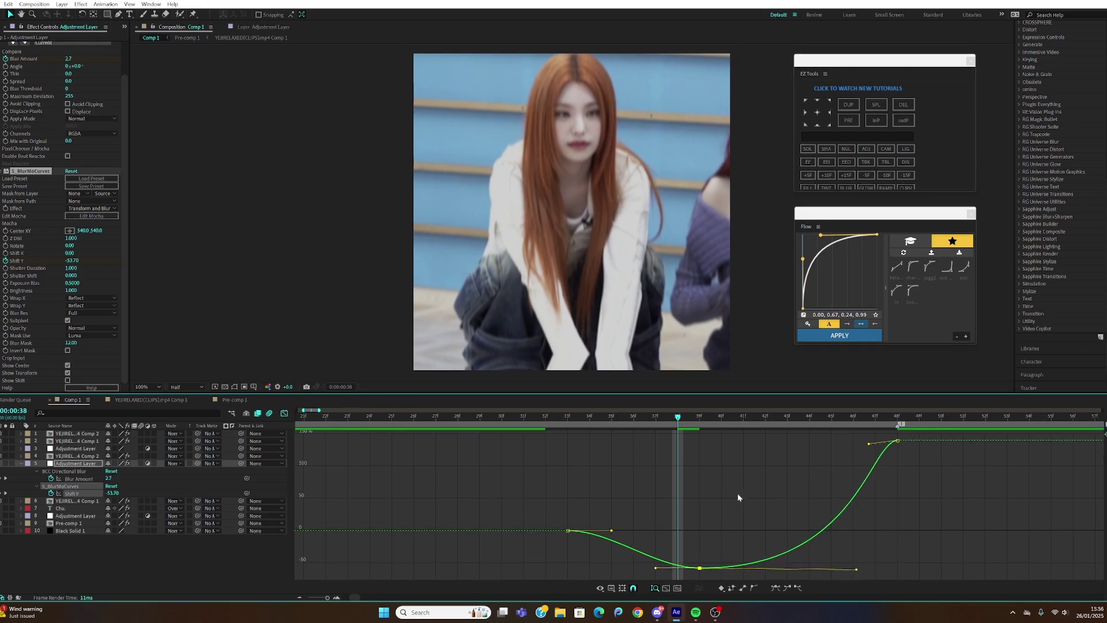
click(285, 413)
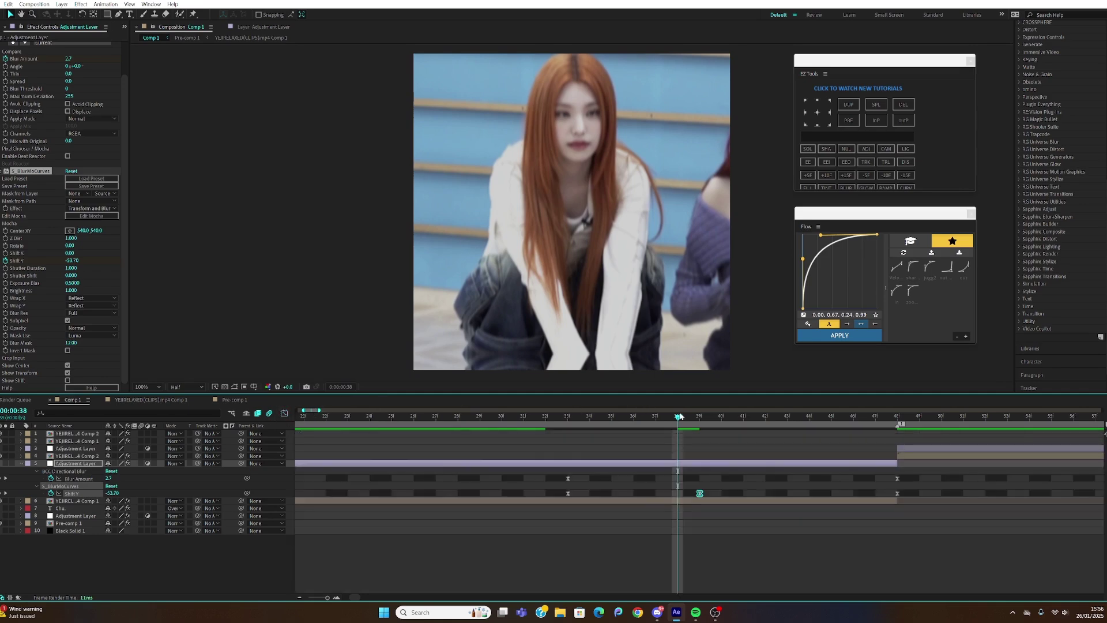
Step: Preview the first adjustment layer's slide and blur from about frame 26, and save the project
click(588, 417)
click(524, 417)
drag(534, 424, 423, 430)
key(space)
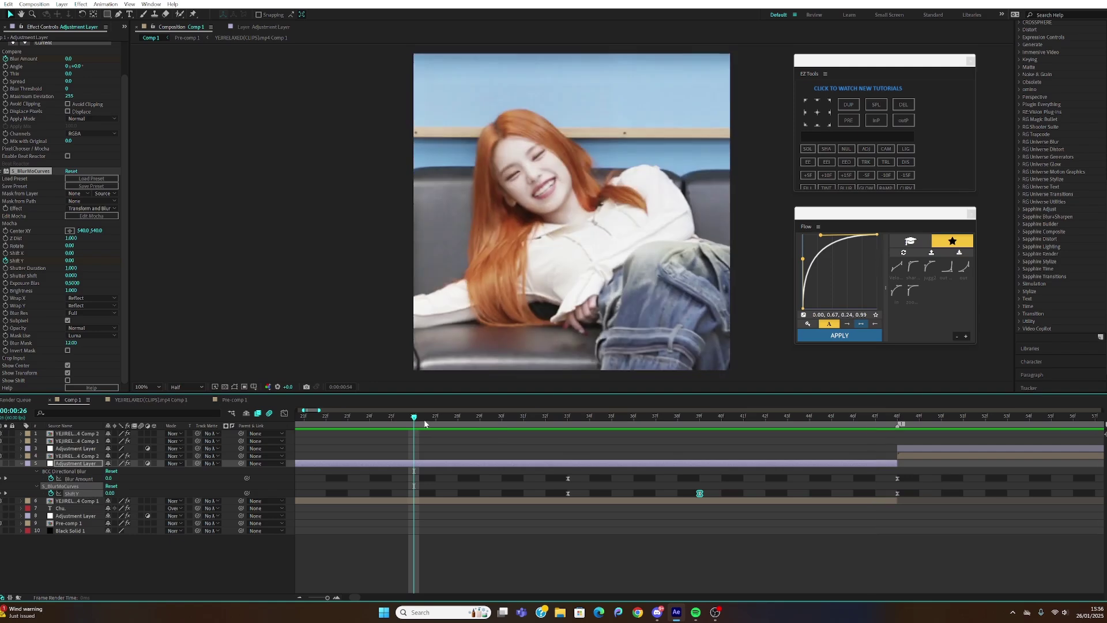
key(ctrl+s)
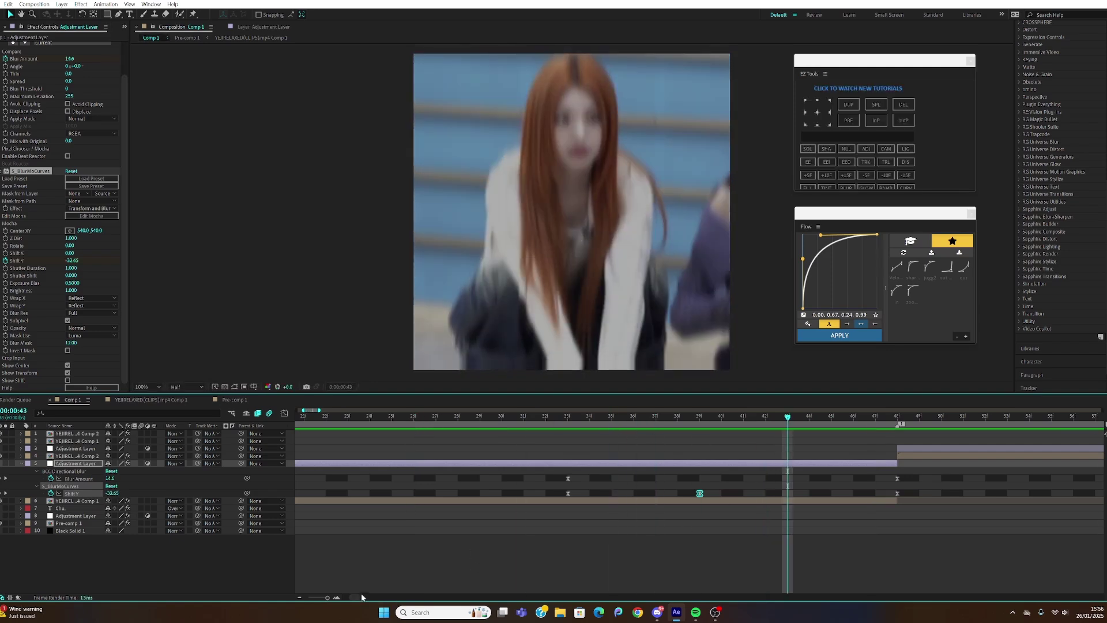
Step: Apply S_BlurMoCurves to the second adjustment layer, with the current time at its start on frame 48
drag(358, 598, 362, 598)
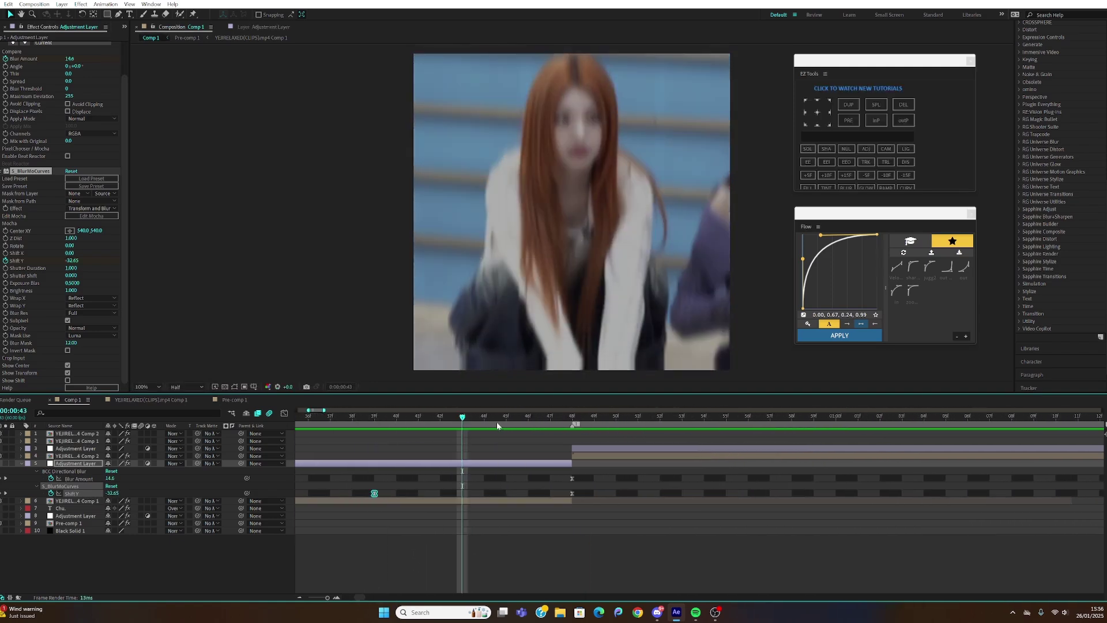
drag(548, 416, 573, 416)
click(585, 450)
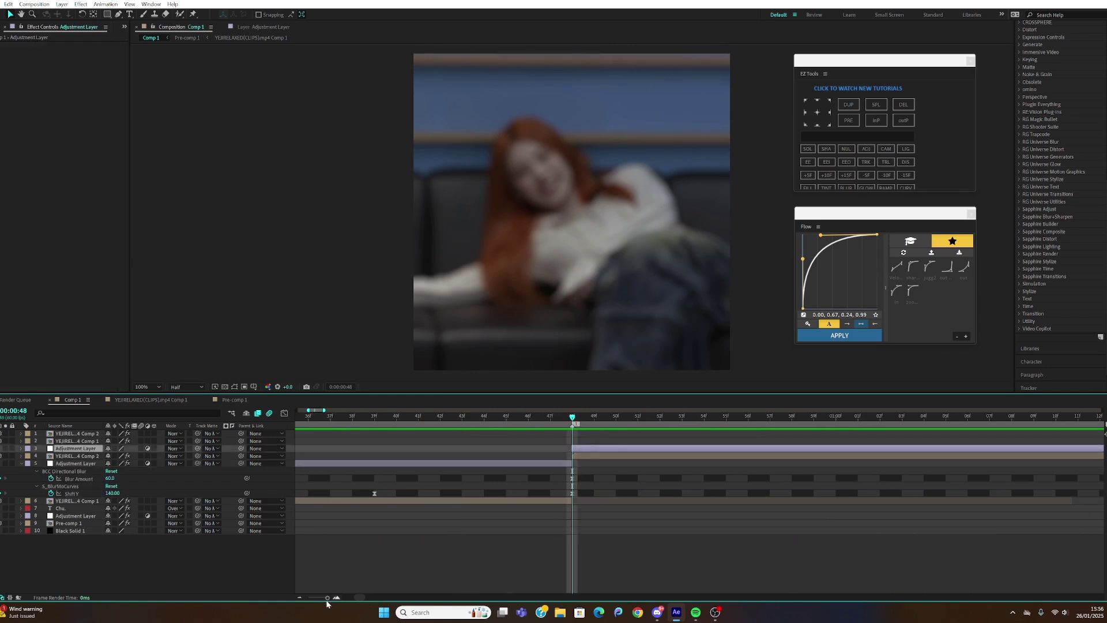
drag(327, 598, 325, 601)
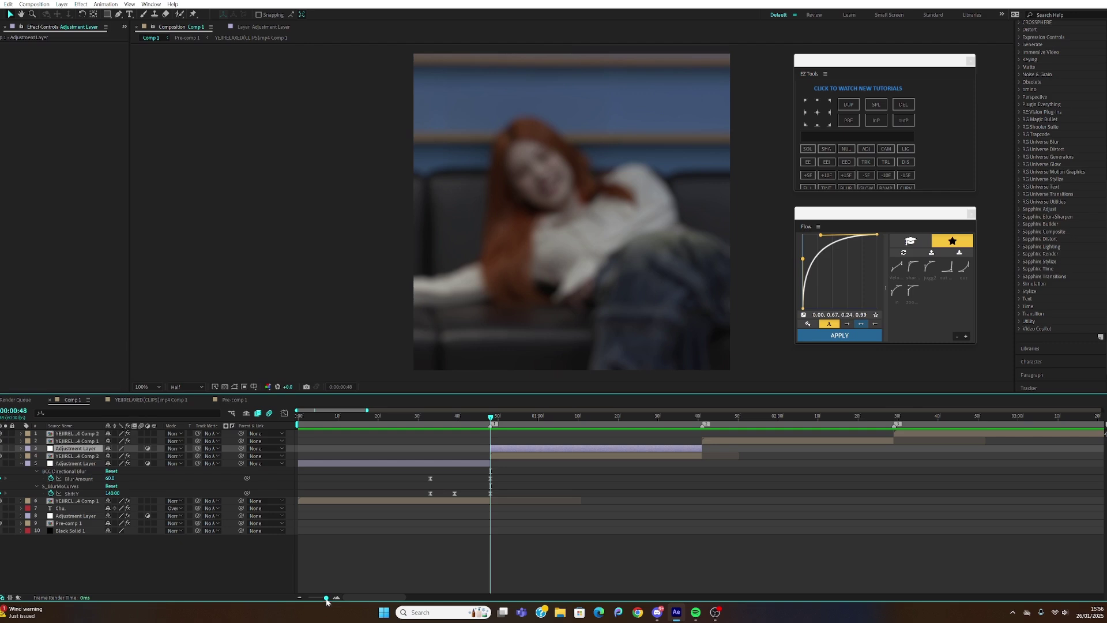
key(ctrl+space)
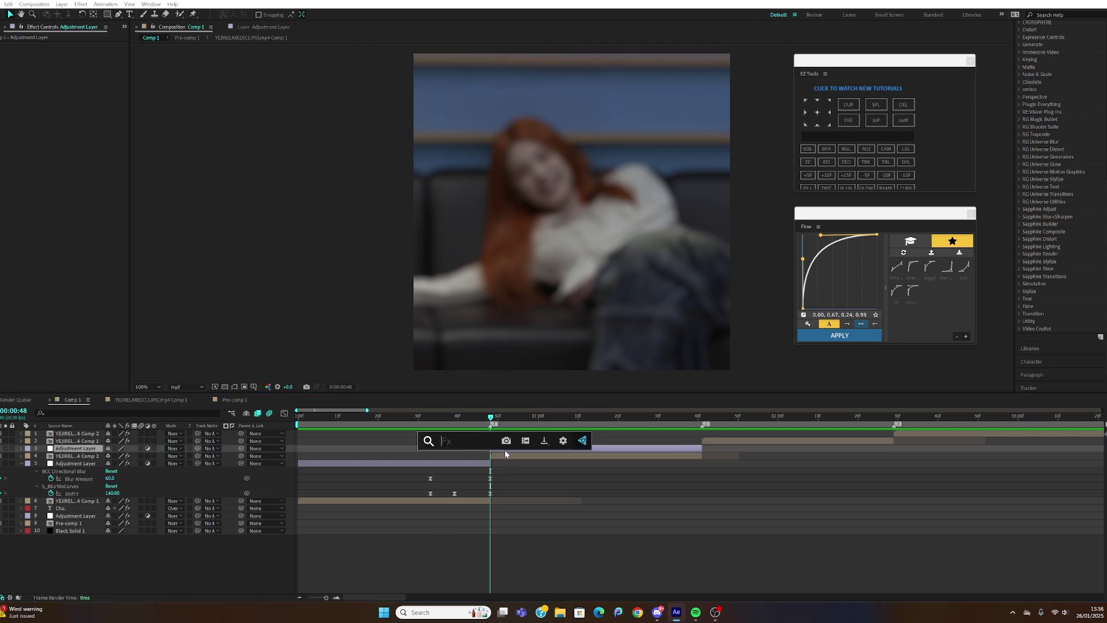
text(s_blur)
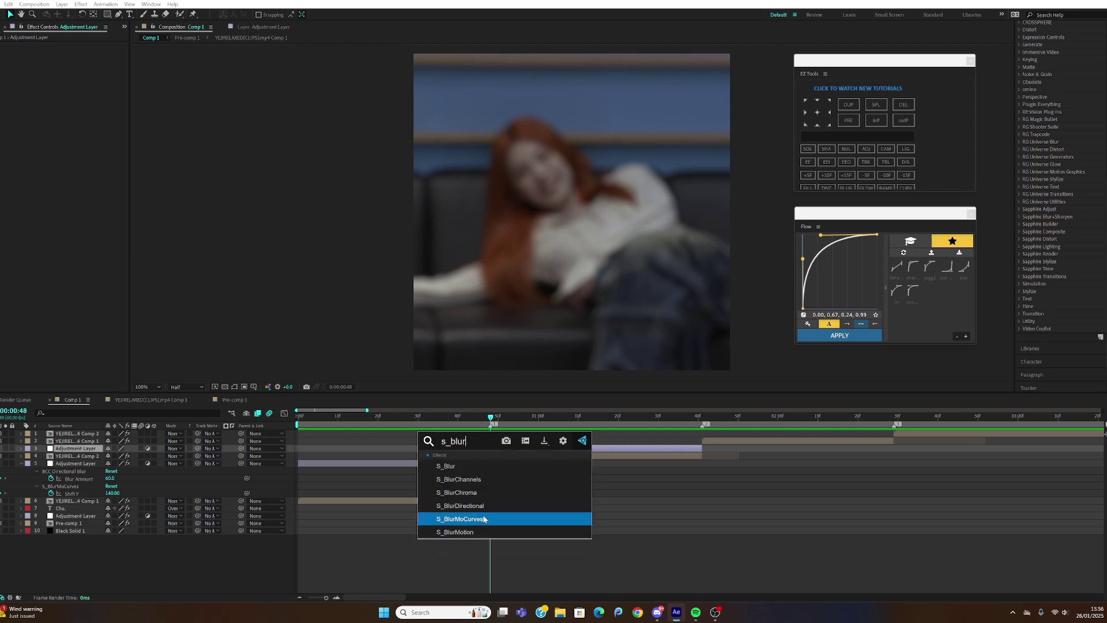
click(485, 519)
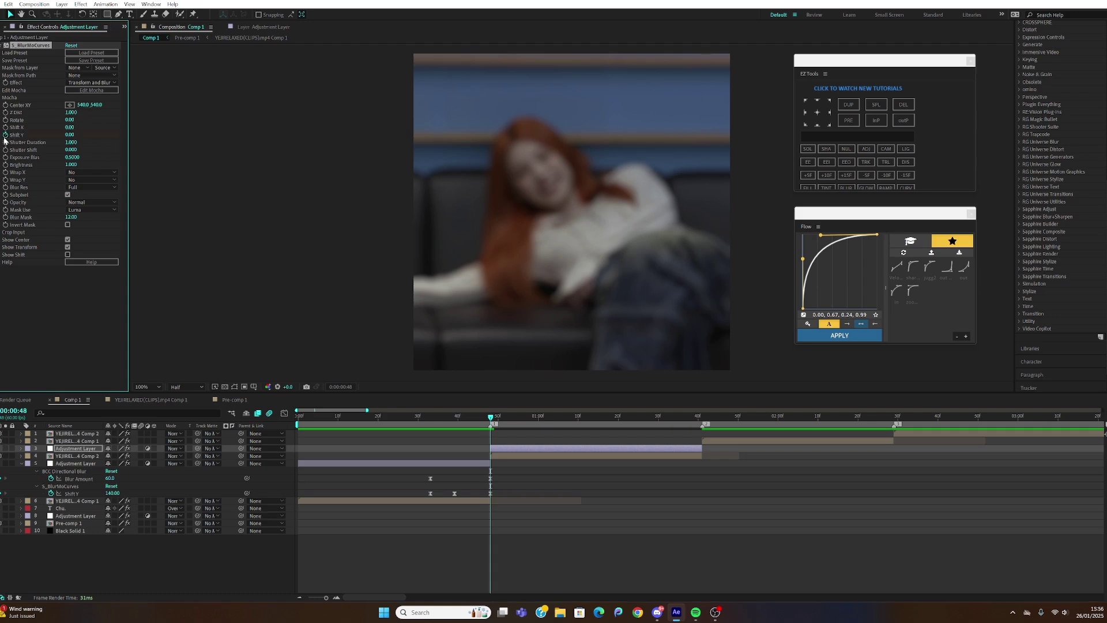
Step: Keyframe the second layer's Shift Y at -515 on frame 48 and set both Wrap X and Wrap Y to Reflect
click(69, 135)
key(Return)
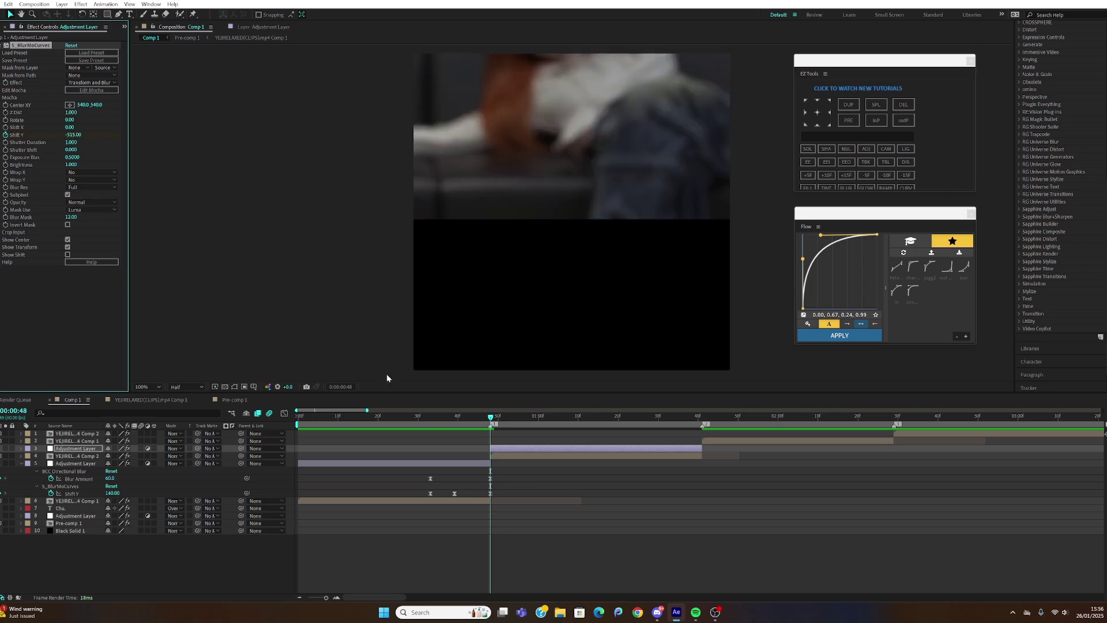
click(92, 171)
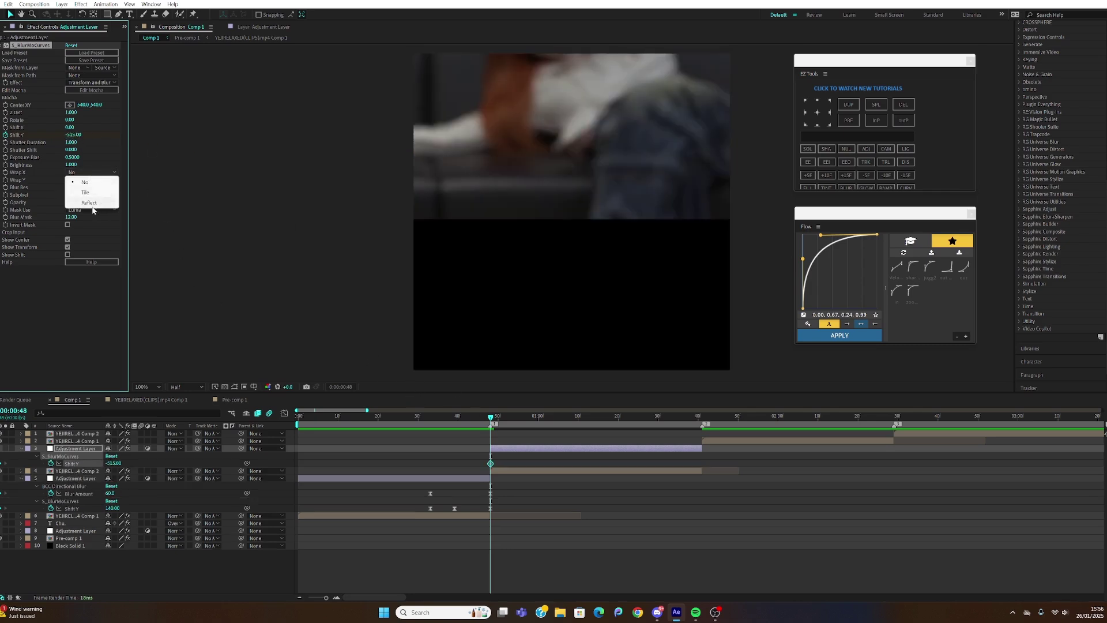
click(89, 202)
click(92, 179)
click(89, 210)
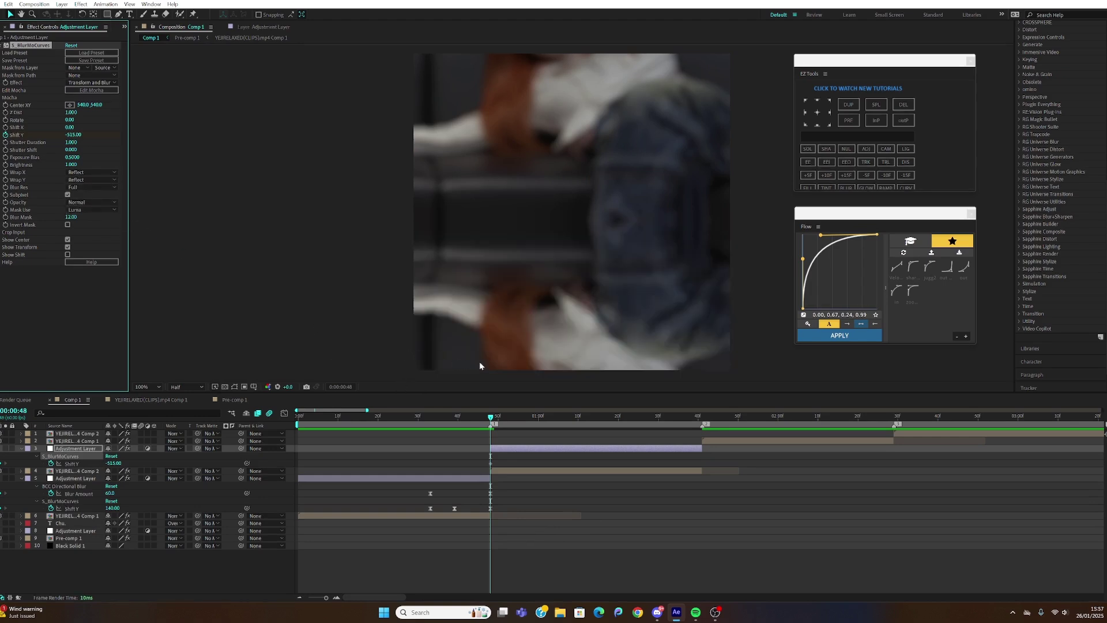
Step: Add Shift Y keyframes of 76 at frame 50 and -10 at frame 54 on the second adjustment layer
key(Page_Down)
key(Page_Down)
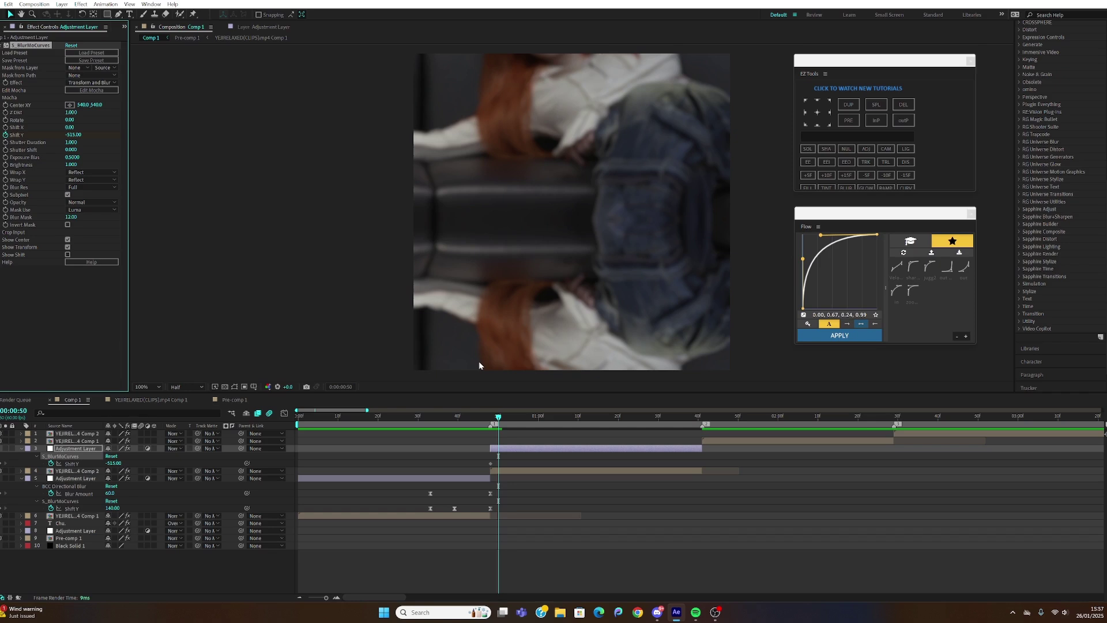
click(75, 135)
key(Return)
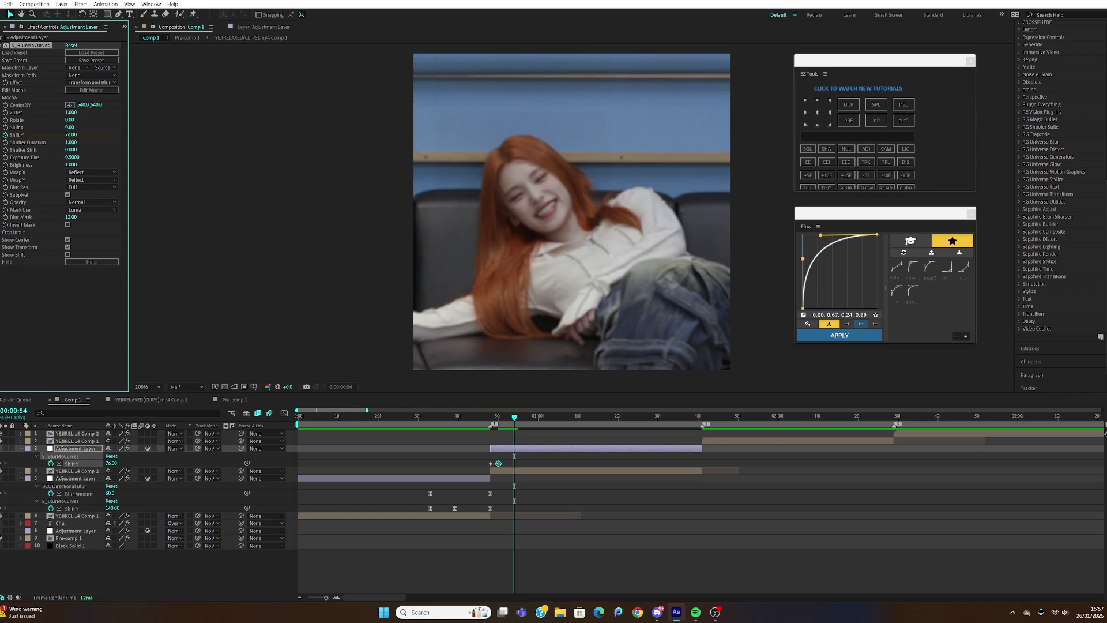
click(76, 135)
text(-10)
key(Return)
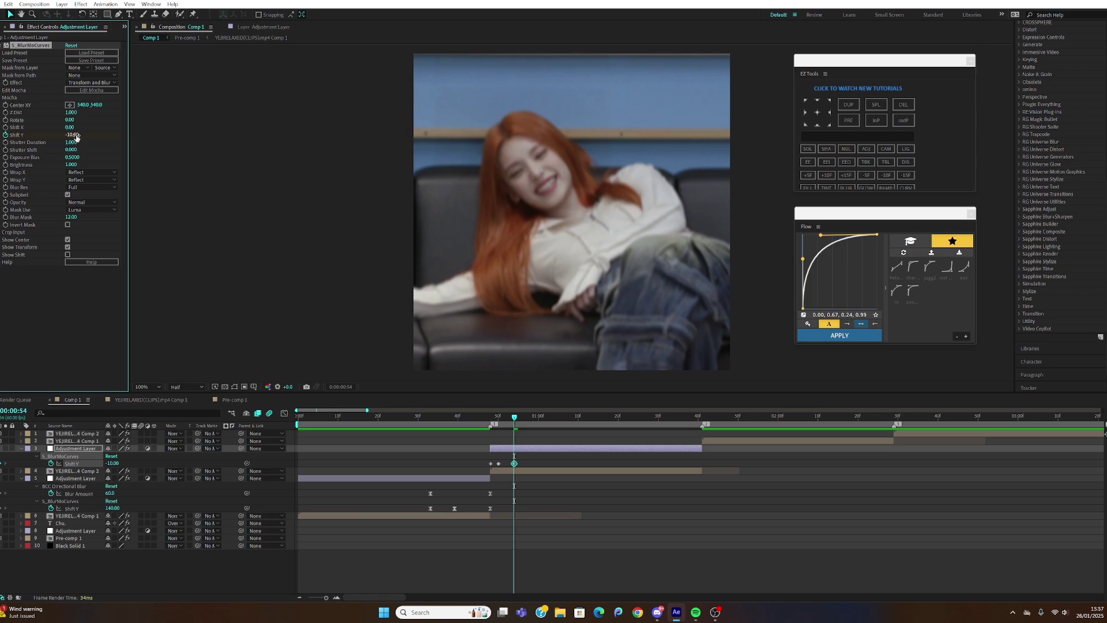
Step: Add a Shift Y keyframe of 5 at 0:00:01:00 on the second adjustment layer
key(ctrl+Right)
key(ctrl+Right)
key(ctrl+Right)
key(ctrl+Right)
key(ctrl+Right)
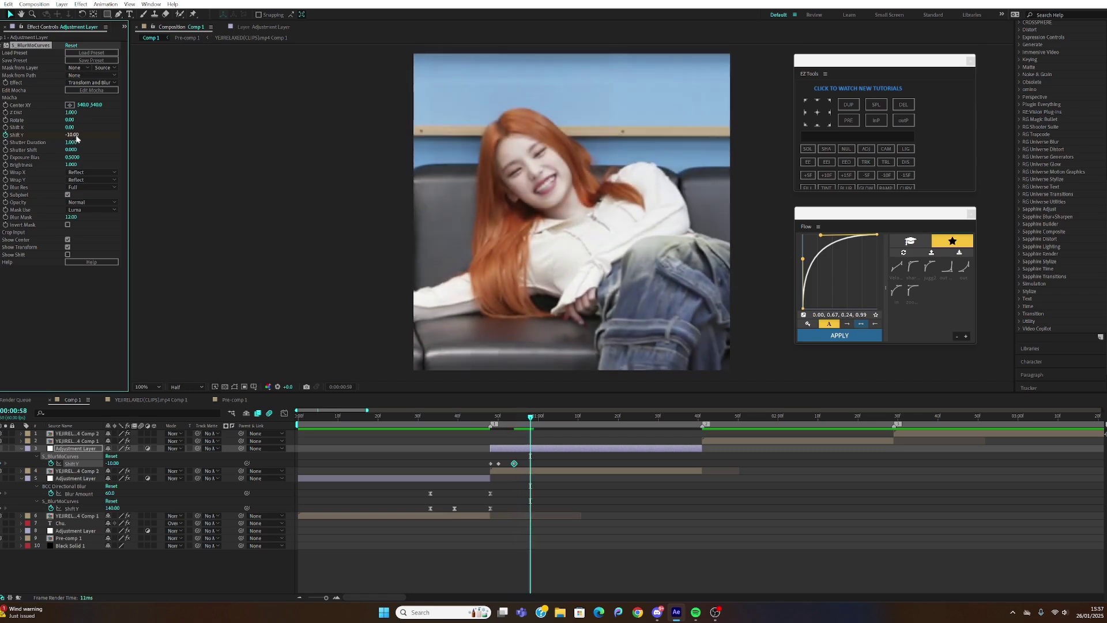
click(71, 134)
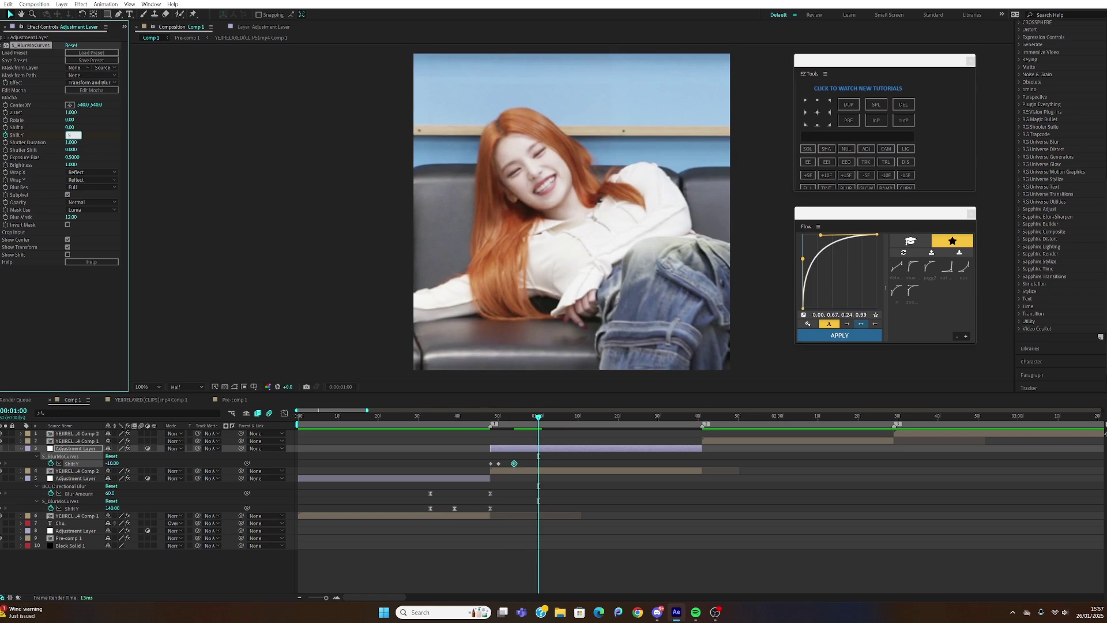
key(Return)
Step: Add a closing Shift Y keyframe of 0 at 0:00:01:08 on the second adjustment layer
key(ctrl+Right)
key(ctrl+Right)
key(ctrl+Right)
key(ctrl+Right)
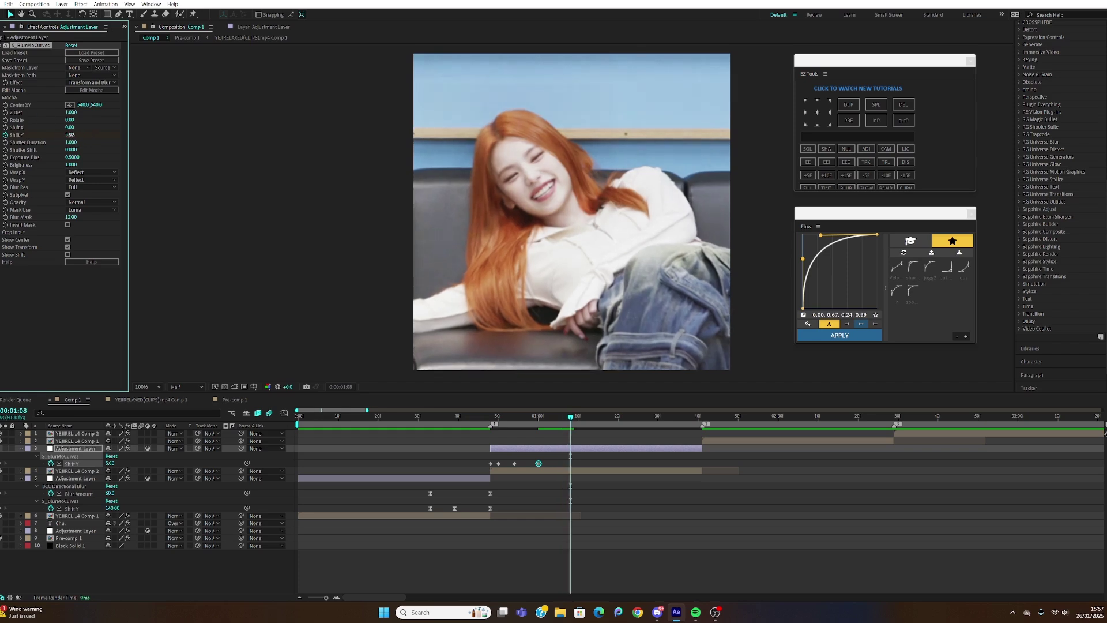
click(69, 134)
text(0)
key(Return)
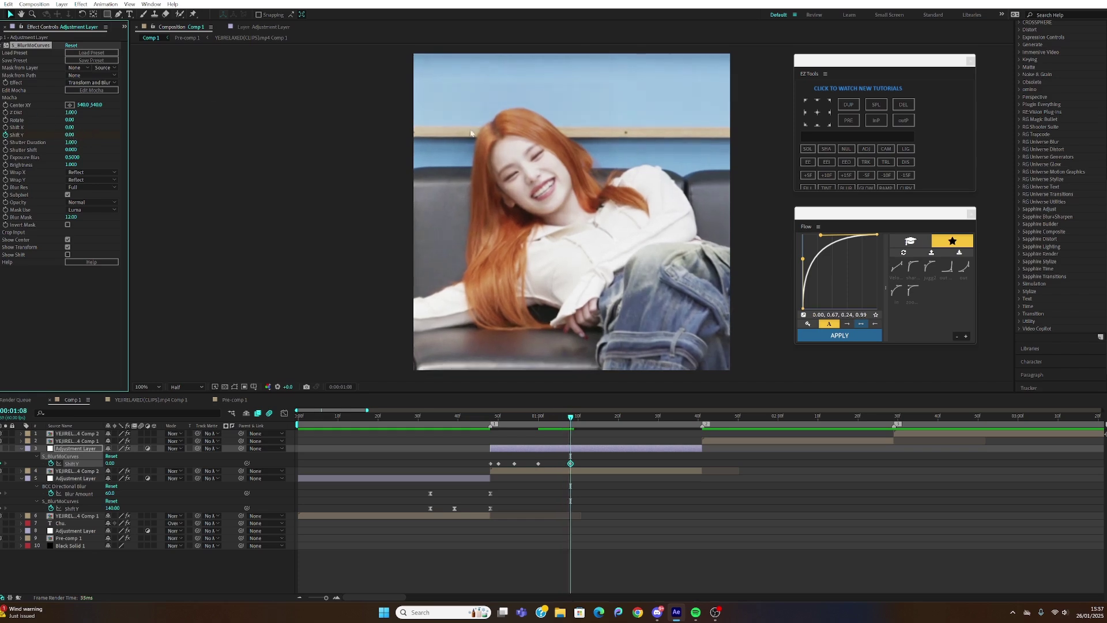
Step: Apply Easy Ease to all five Shift Y keyframes of the second adjustment layer and check their value curve
drag(571, 417, 530, 445)
drag(326, 598, 328, 598)
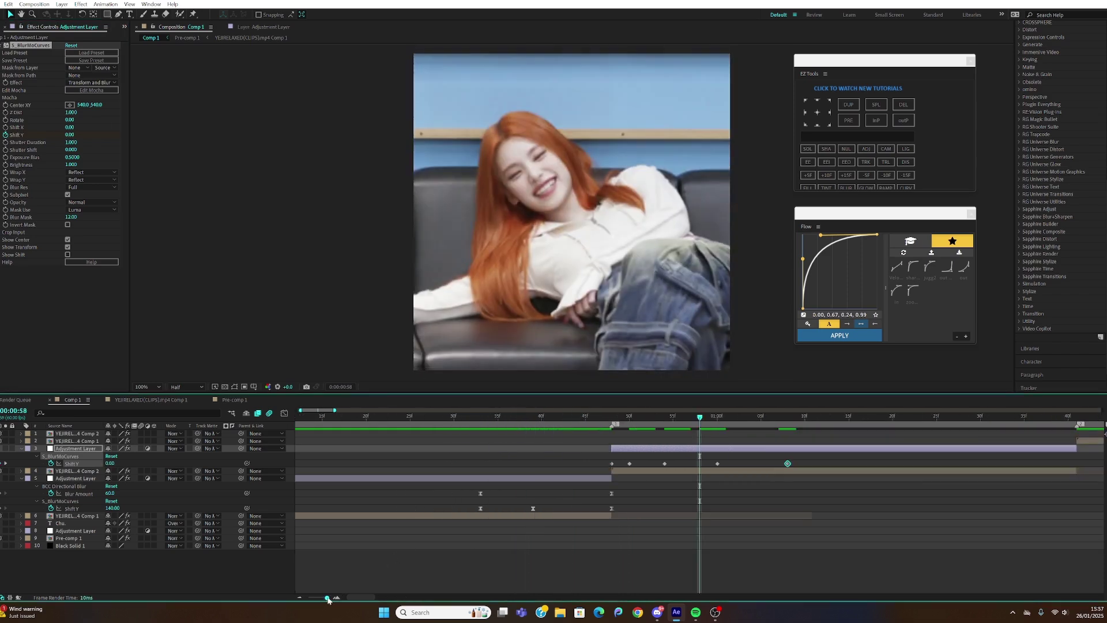
drag(600, 463, 814, 475)
right_click(787, 464)
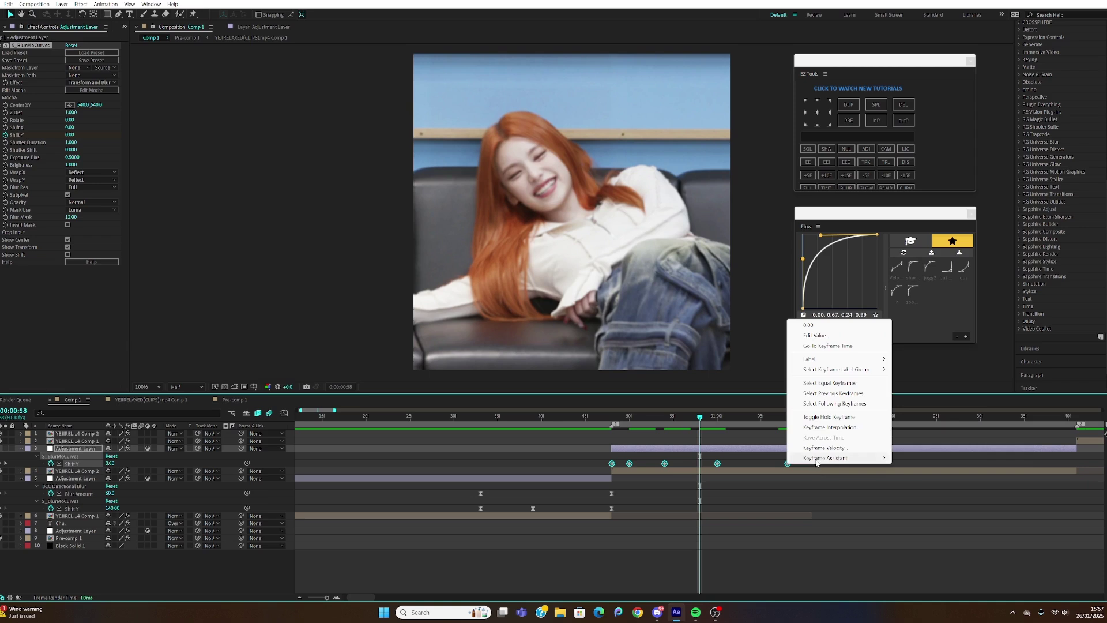
mouse_move(842, 458)
click(917, 488)
click(284, 413)
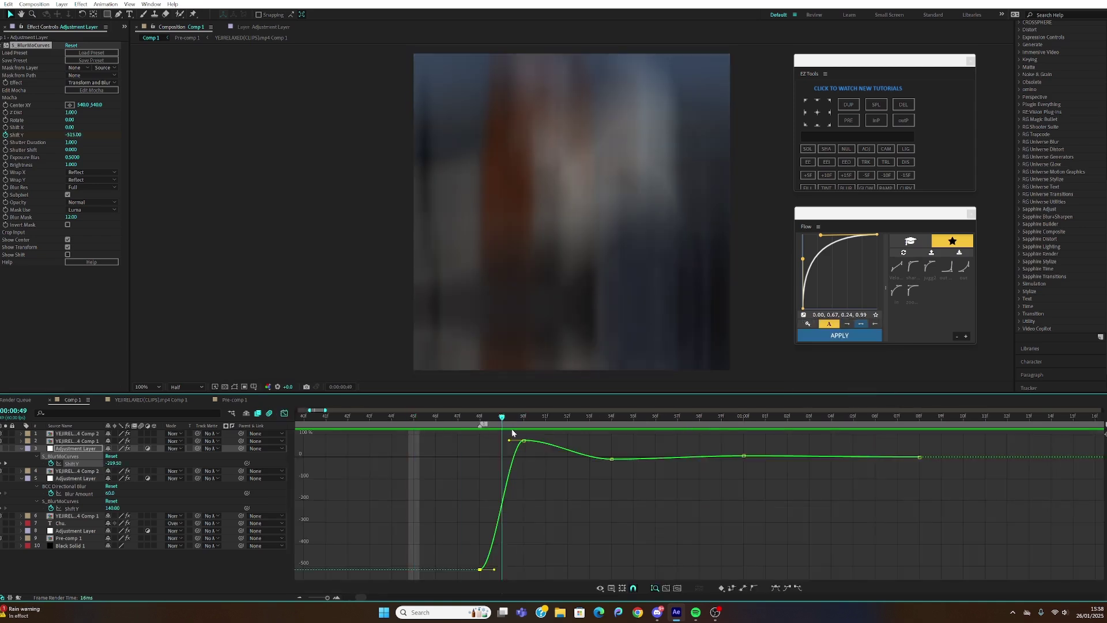
click(284, 413)
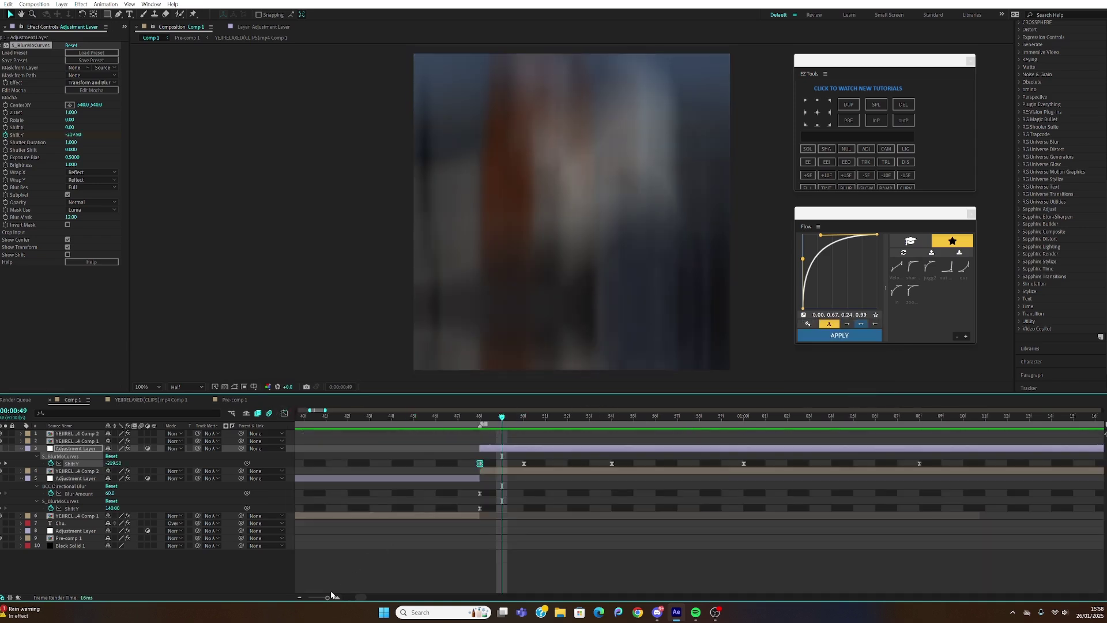
Step: Return to frame 48 and add BCC Directional Blur to the second adjustment layer
drag(331, 596, 322, 597)
click(319, 426)
key(equal)
key(equal)
key(equal)
drag(549, 428, 560, 428)
click(580, 477)
click(573, 449)
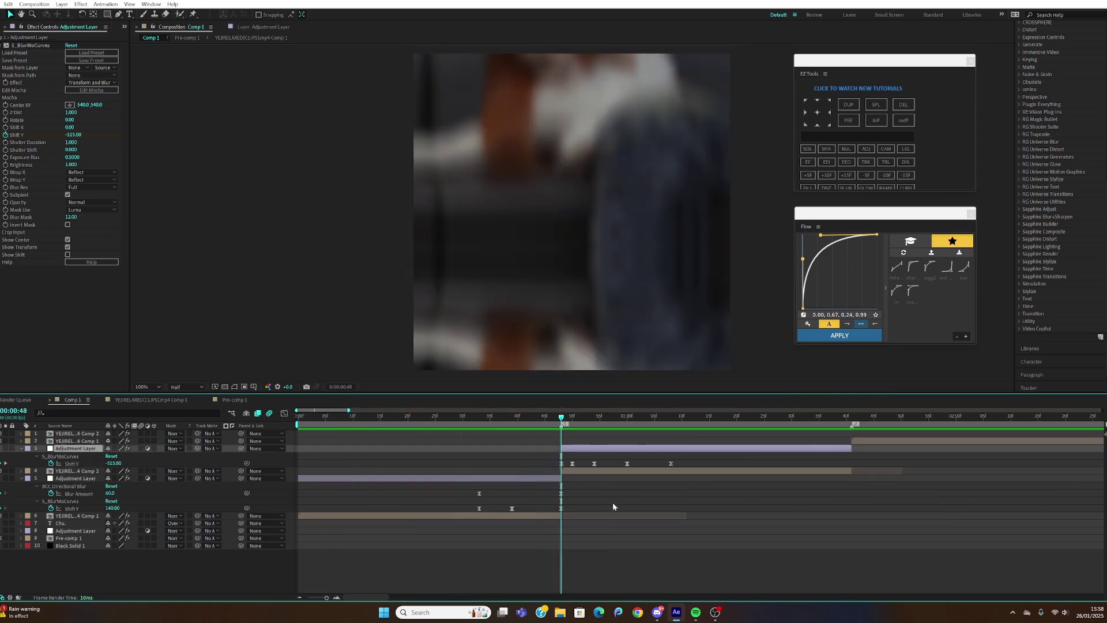
key(ctrl+space)
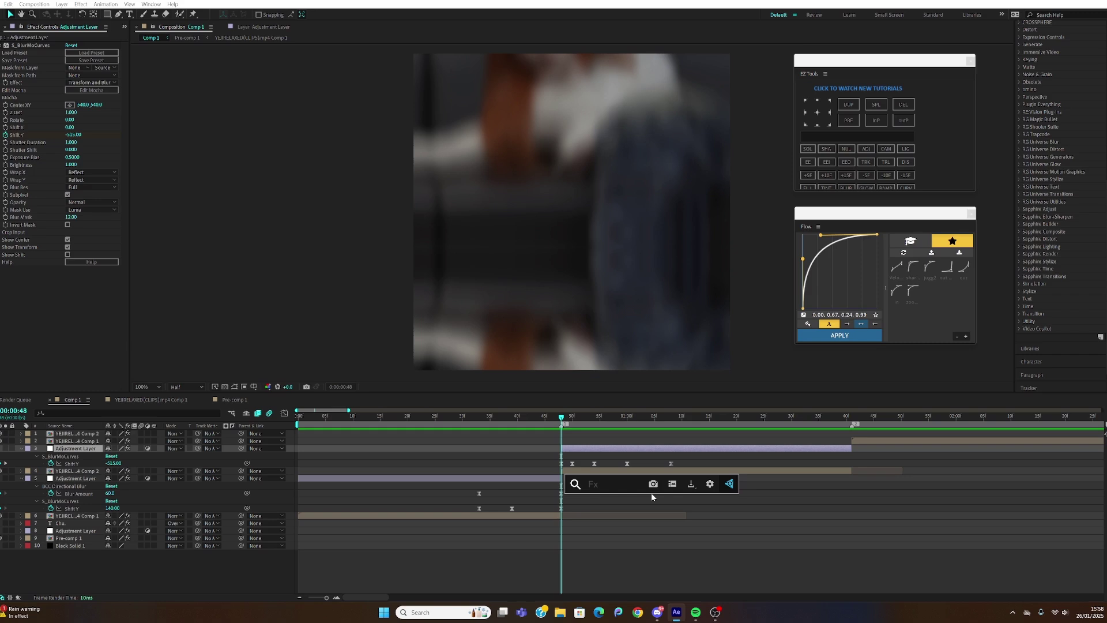
text(bcc dire)
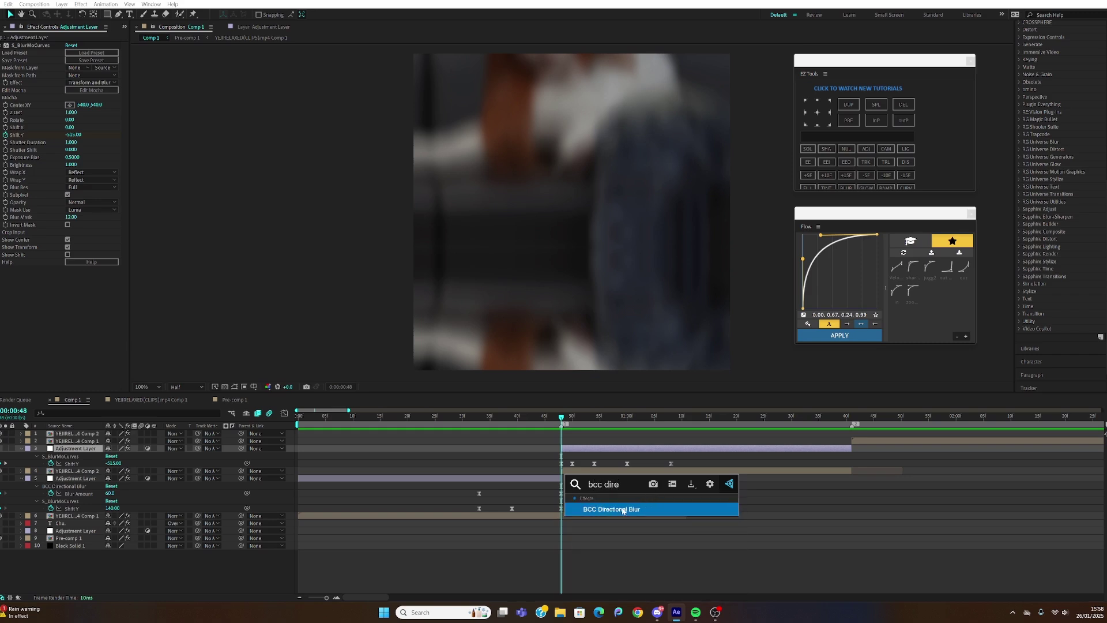
click(623, 510)
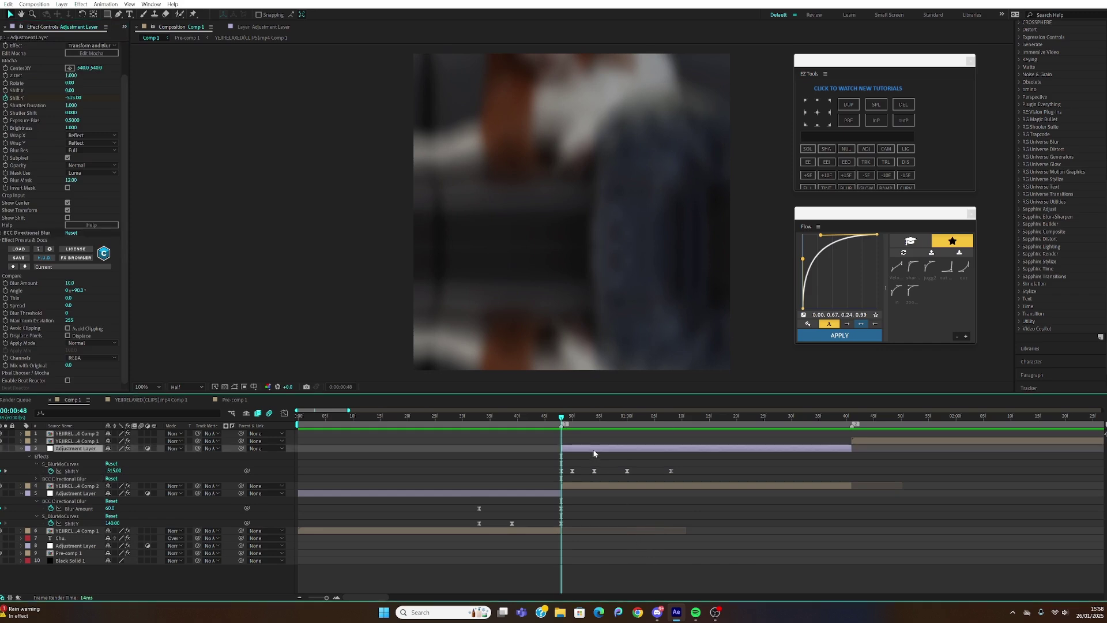
Step: Keyframe the Blur Amount of BCC Directional Blur at 315 on frame 48
click(79, 289)
key(Return)
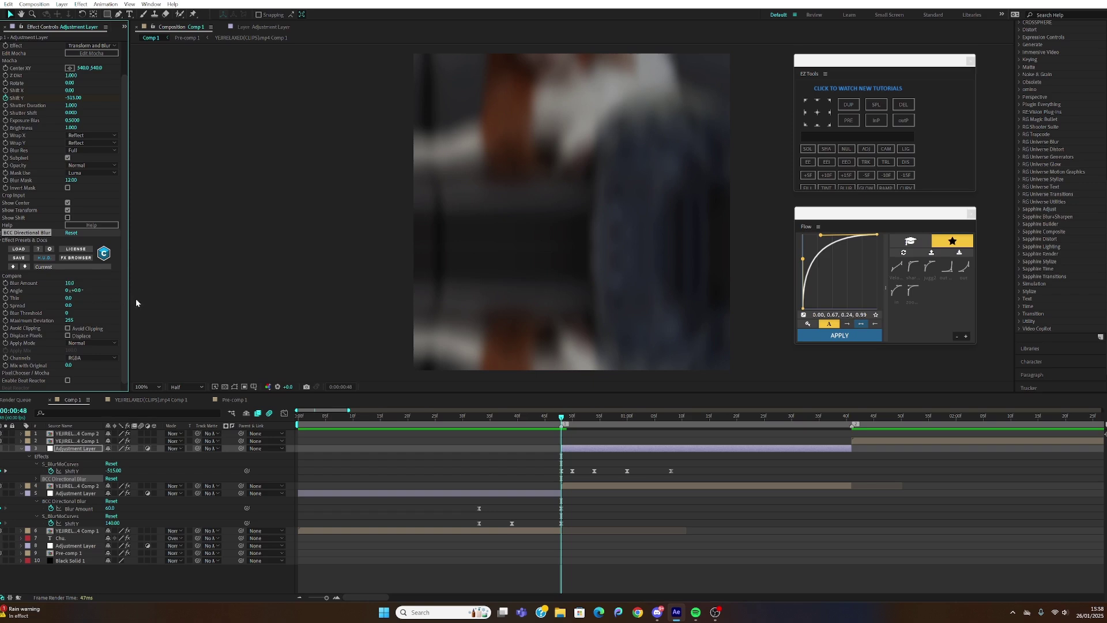
click(70, 283)
key(BackSpace)
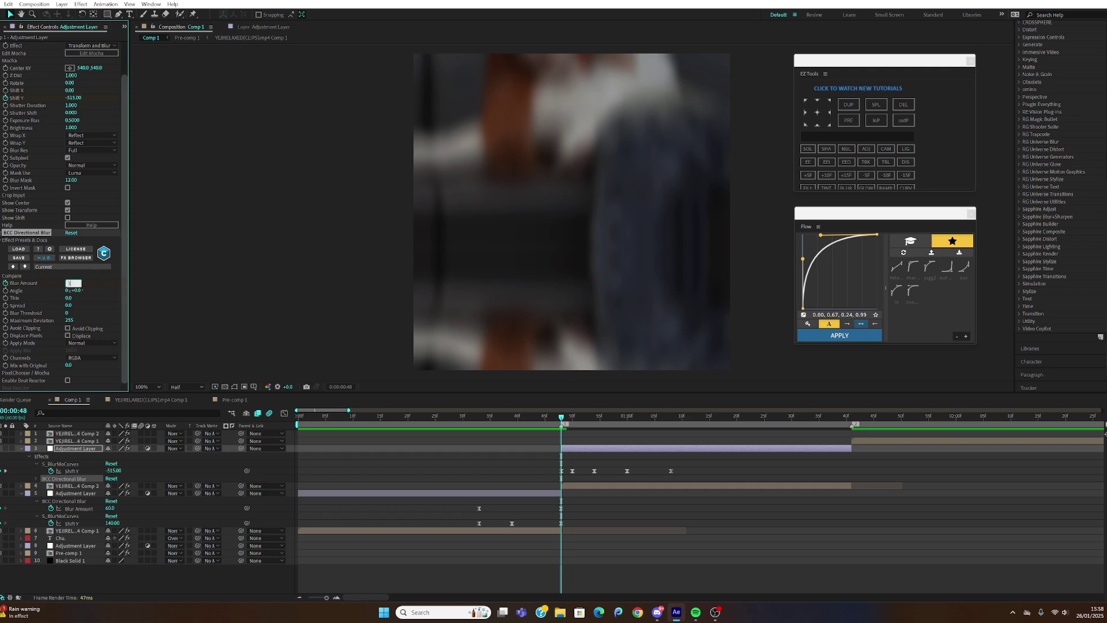
key(Return)
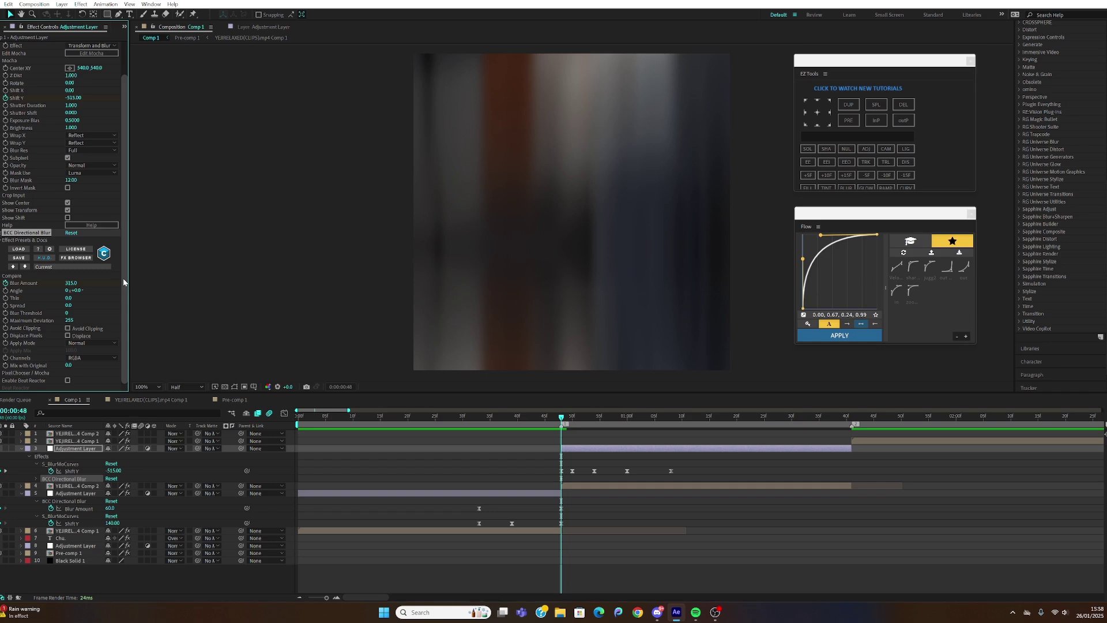
Step: Add a Blur Amount keyframe of 0 at 0:00:01:01 on the second adjustment layer
click(583, 478)
click(579, 453)
key(Page_Down)
key(Page_Down)
key(Page_Down)
key(Page_Down)
key(Page_Down)
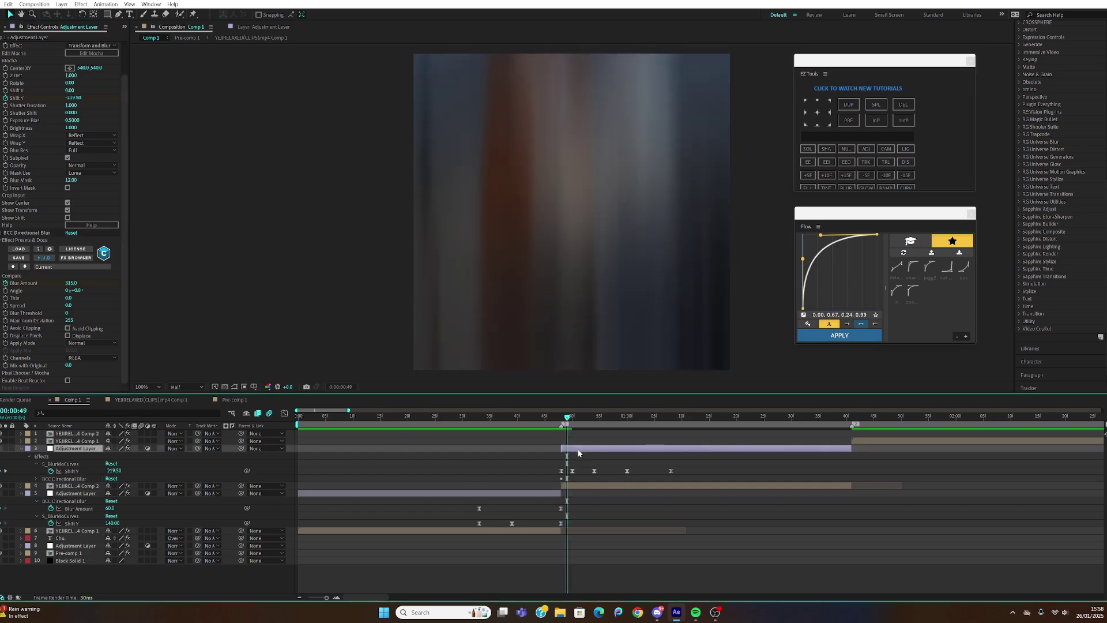
key(Page_Down)
key(Page_Down)
key(Page_Down)
key(Page_Down)
key(Page_Down)
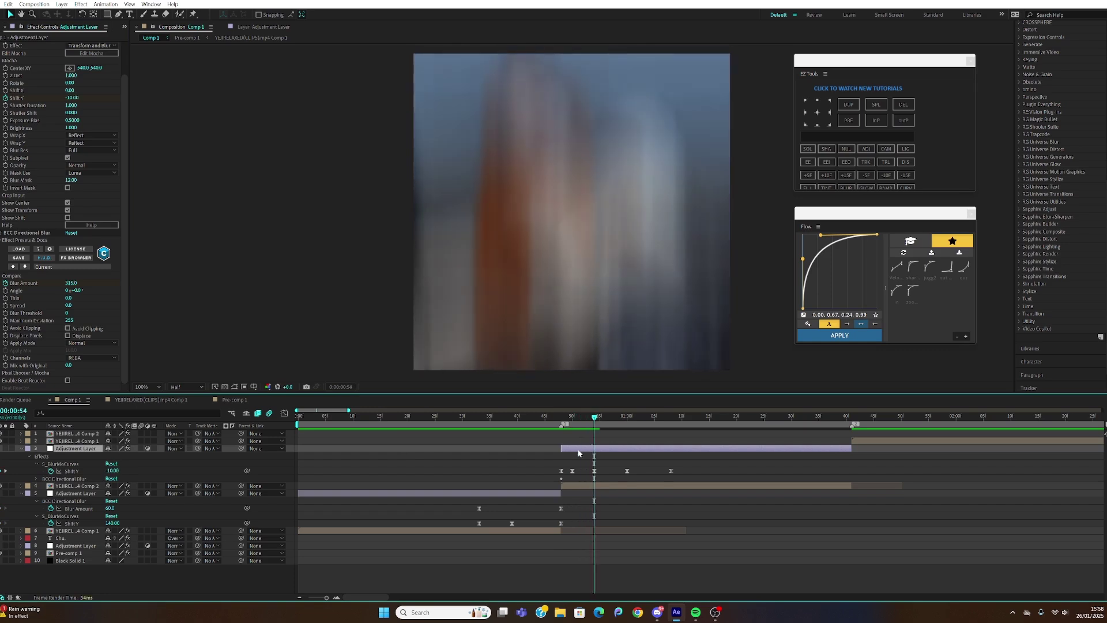
key(Page_Down)
key(Page_Down)
key(Page_Down)
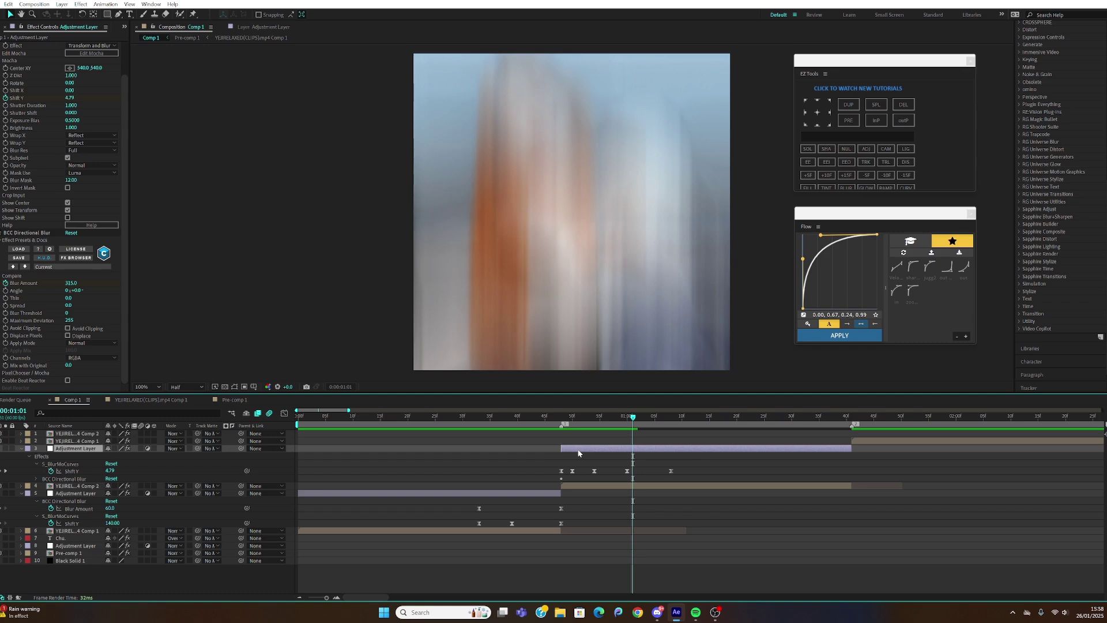
click(72, 283)
text(0)
key(Return)
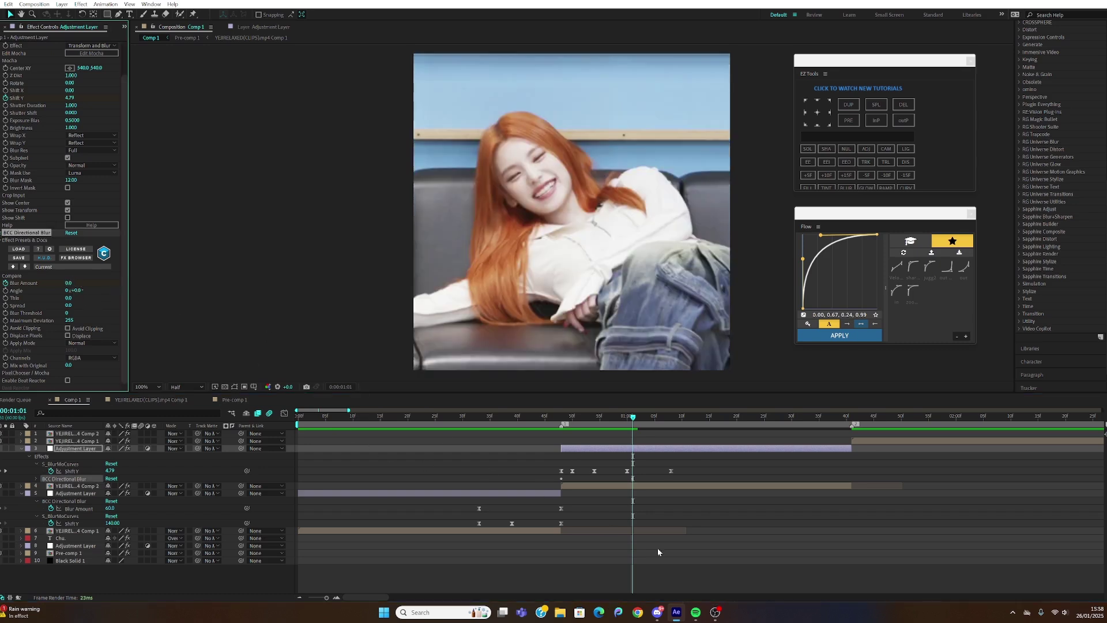
Step: Apply Easy Ease to both Blur Amount keyframes of the second adjustment layer and go to frame 54
key(u)
key(u)
drag(541, 479, 667, 483)
right_click(632, 479)
mouse_move(669, 464)
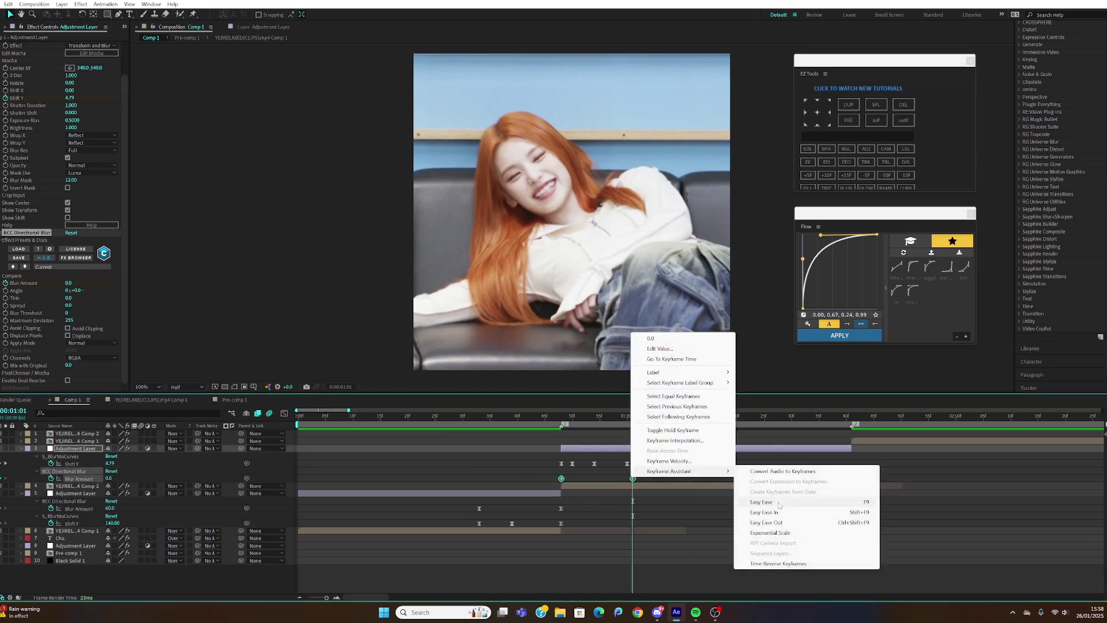
click(762, 504)
key(Page_Up)
click(596, 417)
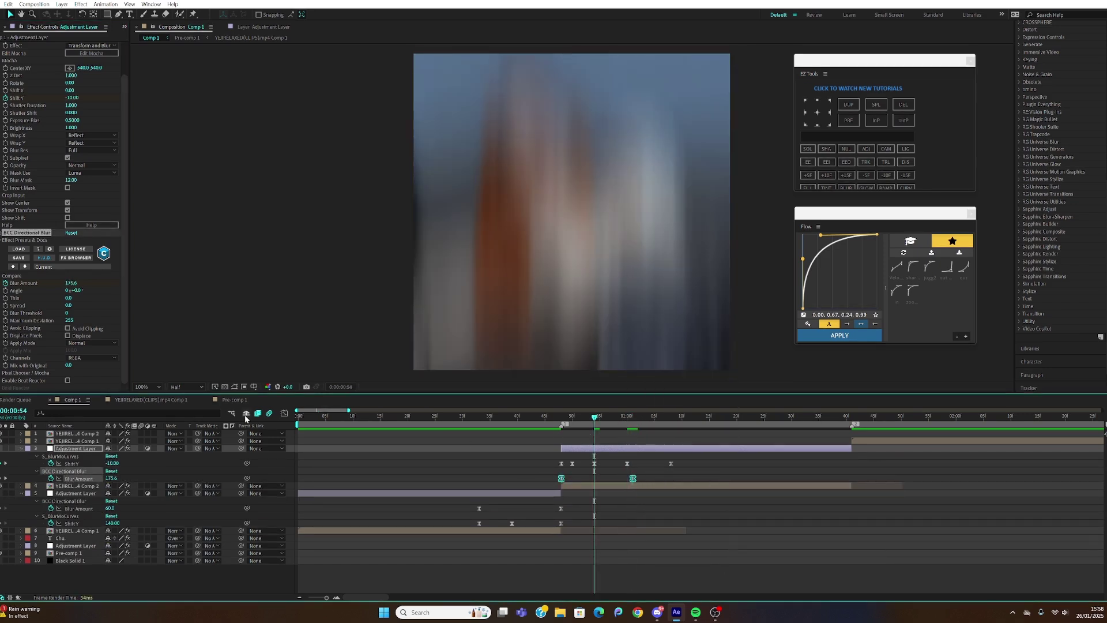
Step: Reshape the second adjustment layer's Blur Amount curve to drop steeply after frame 48 and level off gently toward the last keyframe
click(285, 414)
drag(514, 500, 770, 596)
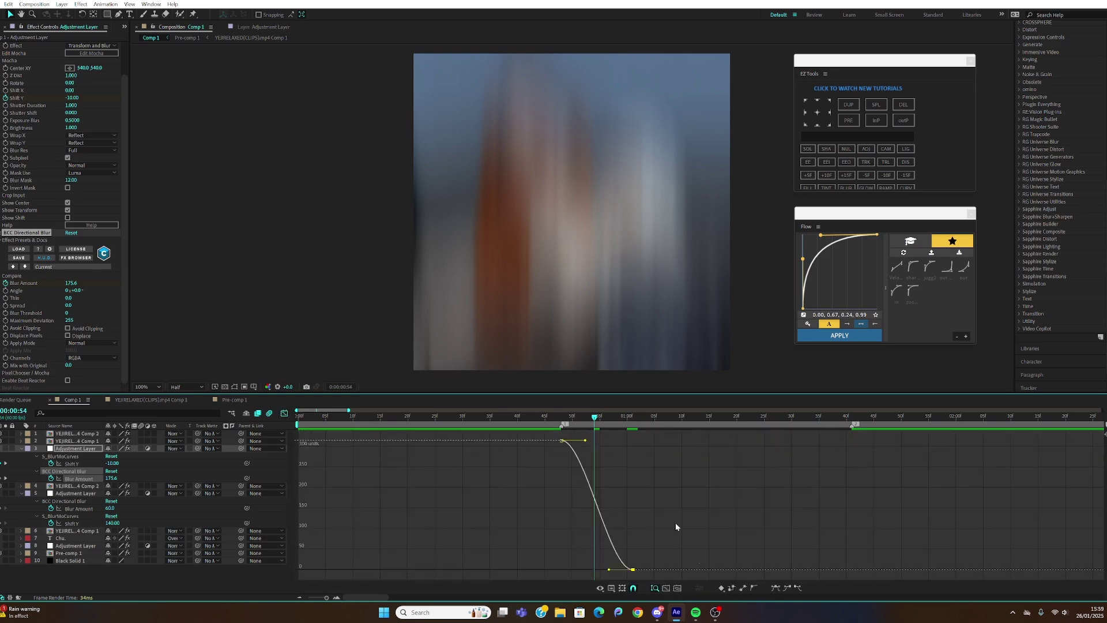
drag(327, 600, 328, 600)
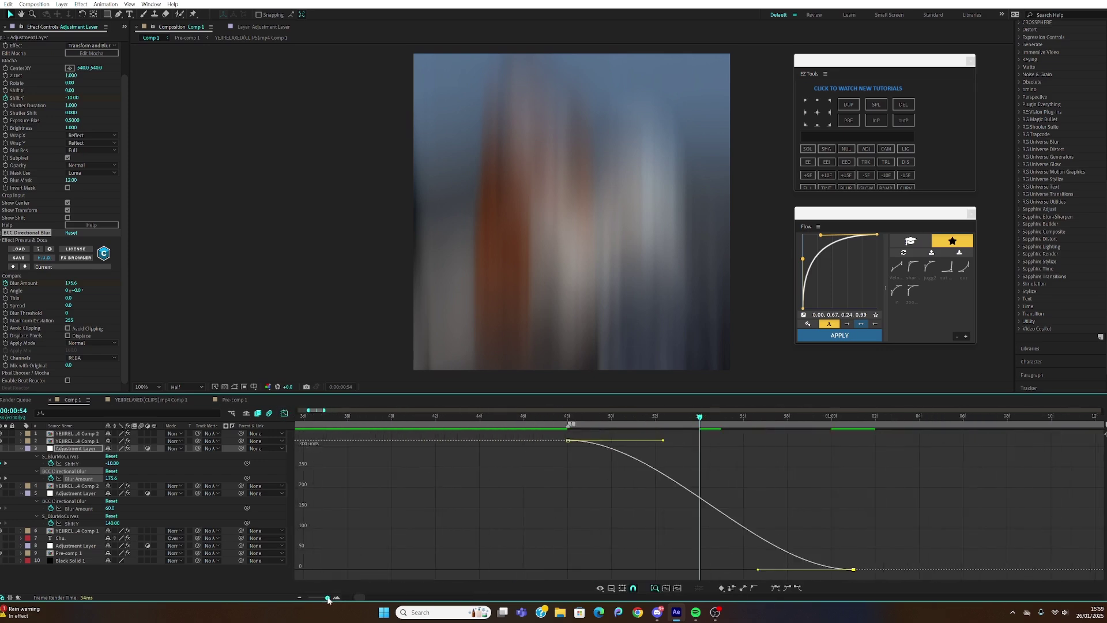
drag(663, 443, 579, 561)
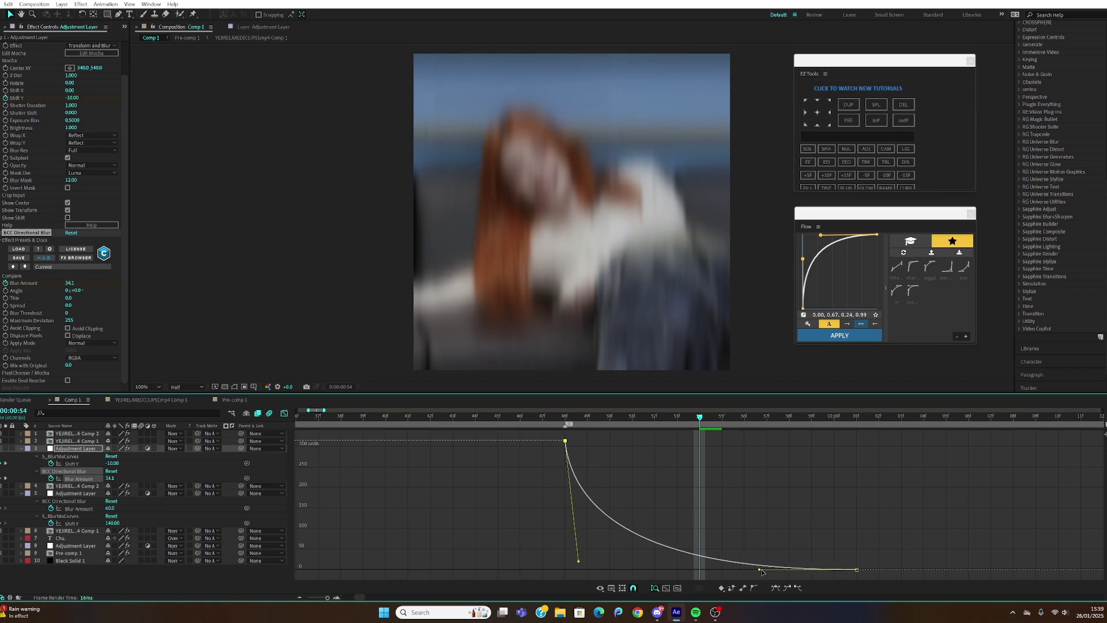
drag(759, 569, 634, 571)
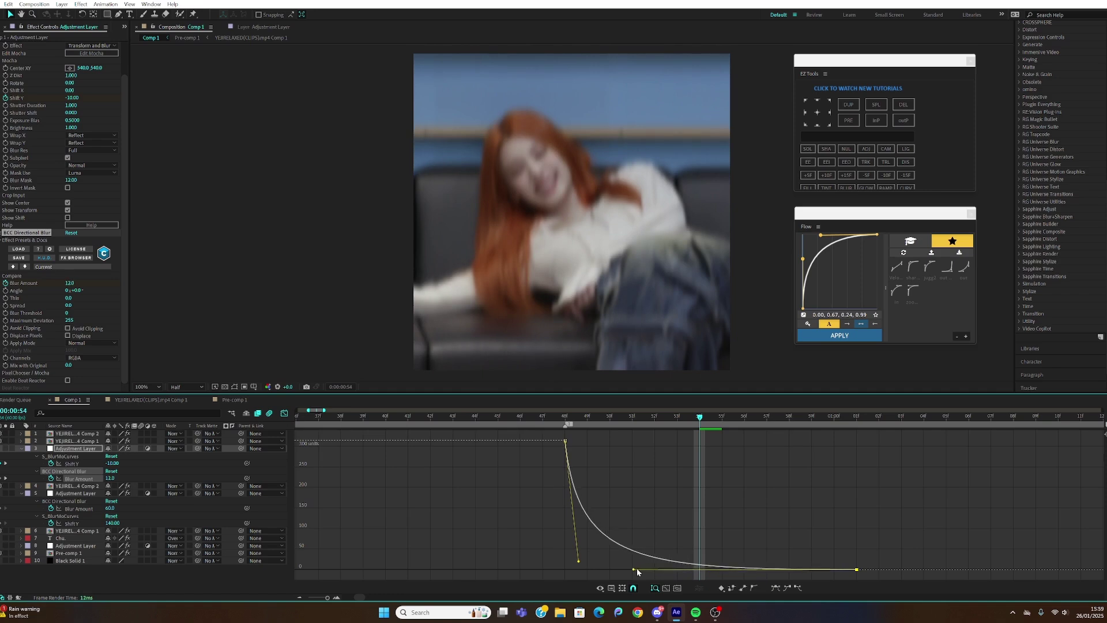
drag(634, 570, 638, 569)
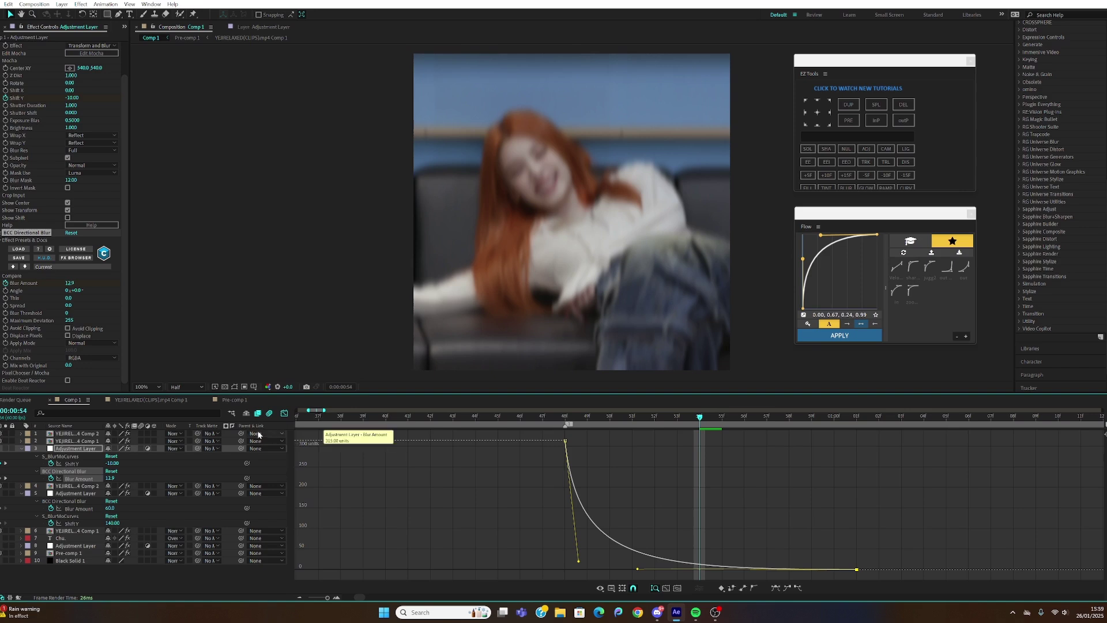
click(284, 414)
Step: Play back the vertical slide transition from frame 36 to review the blur and movement
key(Home)
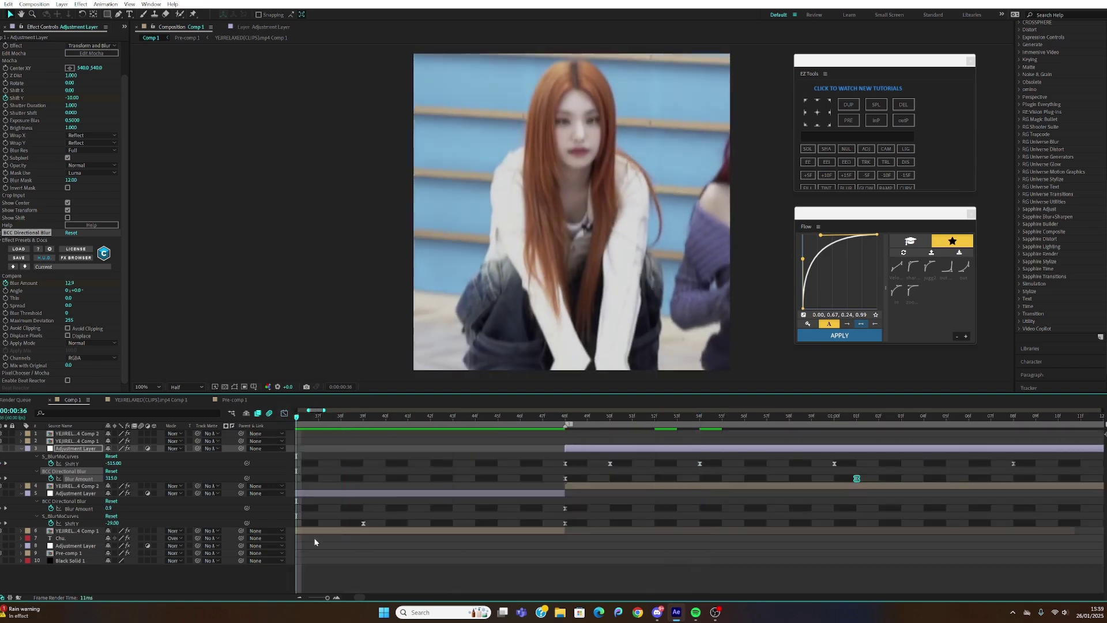
drag(327, 597, 325, 598)
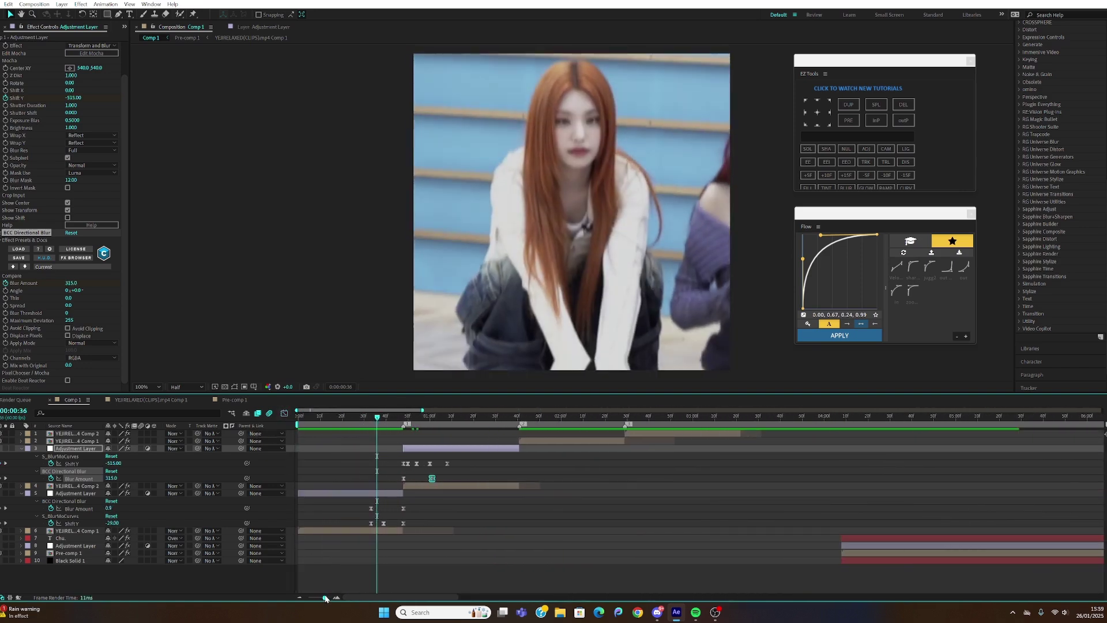
key(space)
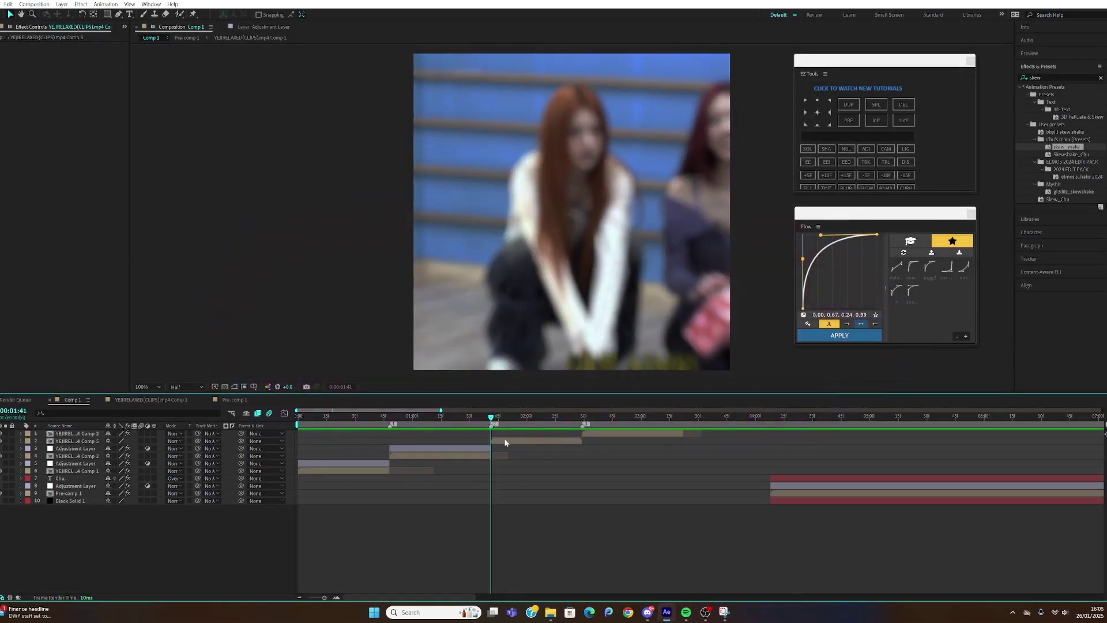
Step: Add the Motion Tile effect to the clip that starts at 0:00:01:41
click(511, 443)
key(ctrl+space)
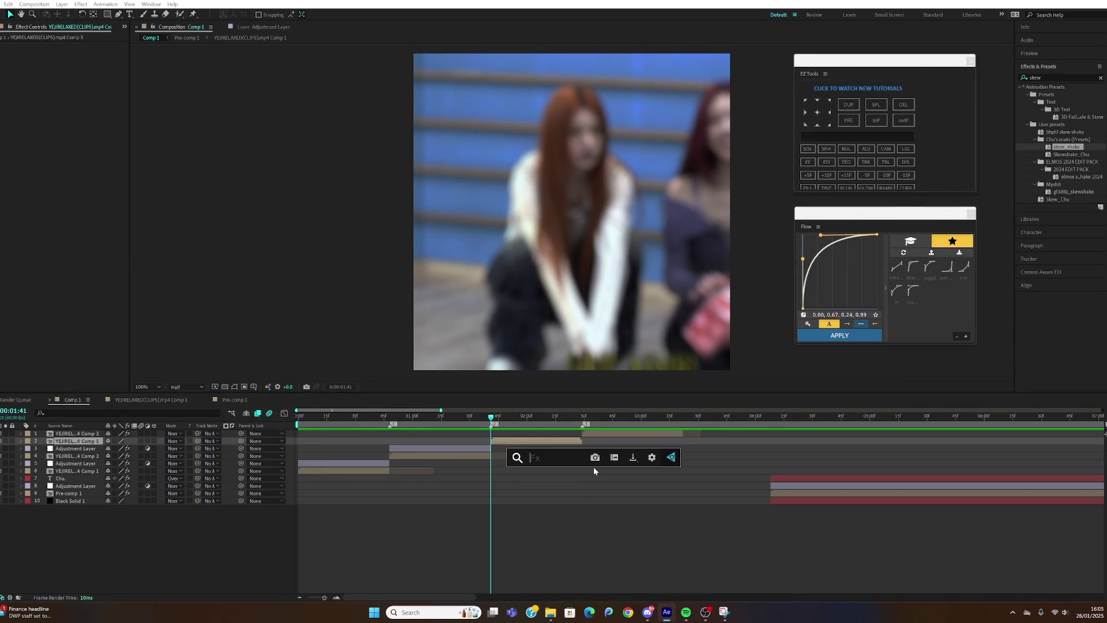
text(motion)
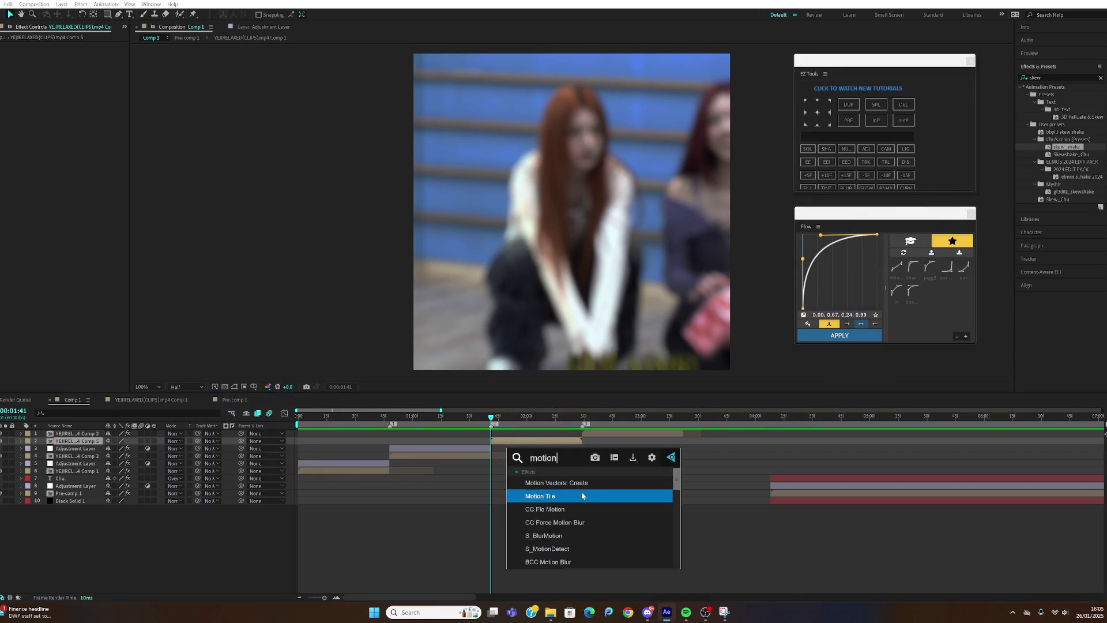
click(582, 493)
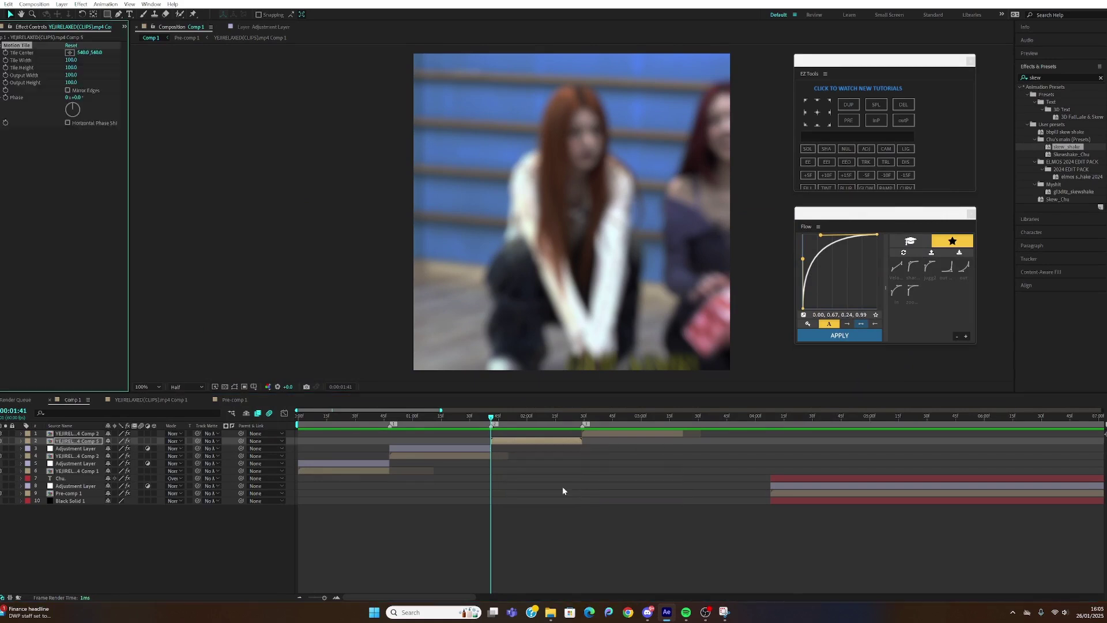
Step: Set Motion Tile's Output Width and Output Height to 300 and enable Mirror Edges
click(71, 82)
key(BackSpace)
text(300)
click(71, 75)
text(300)
key(Return)
click(67, 90)
click(506, 528)
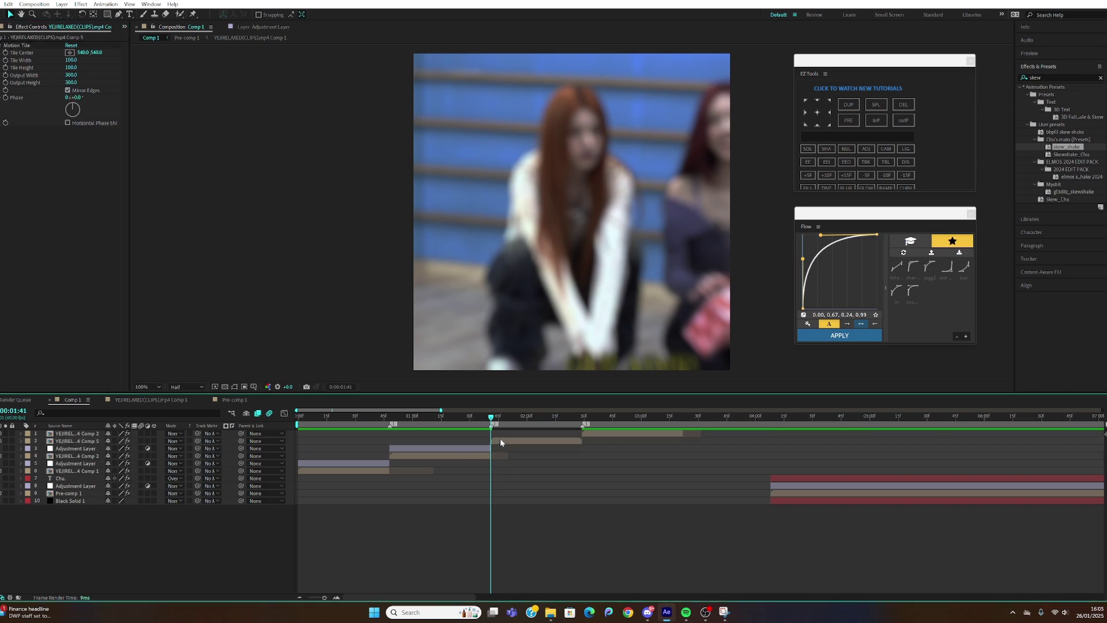
Step: Add the Transform effect to the clip that starts at 0:00:01:41
click(500, 440)
key(ctrl+space)
text(transfo)
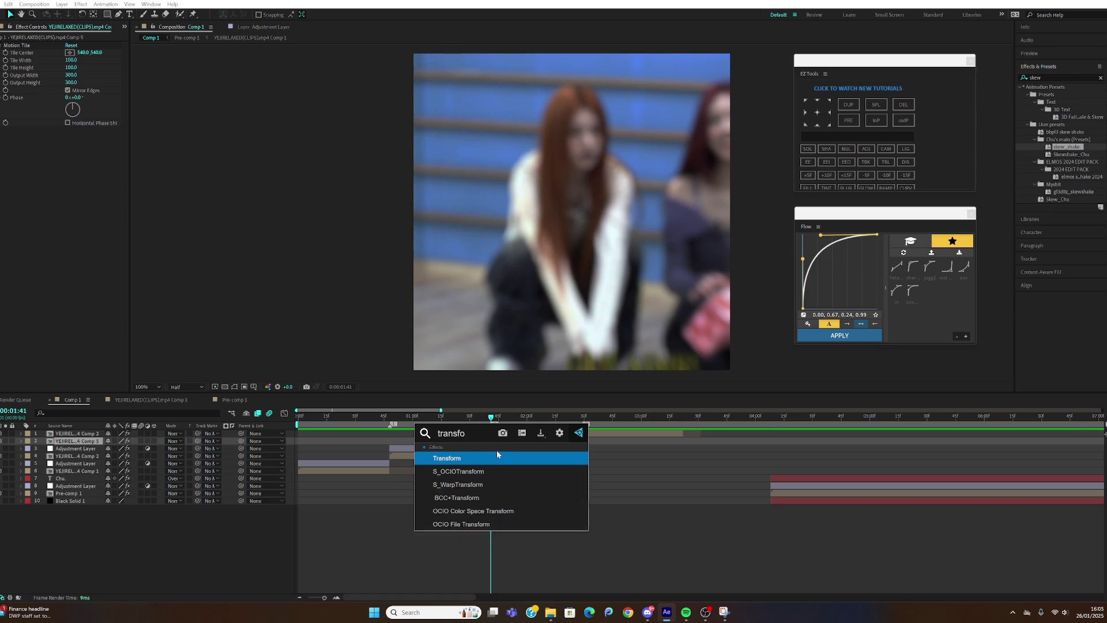
click(497, 456)
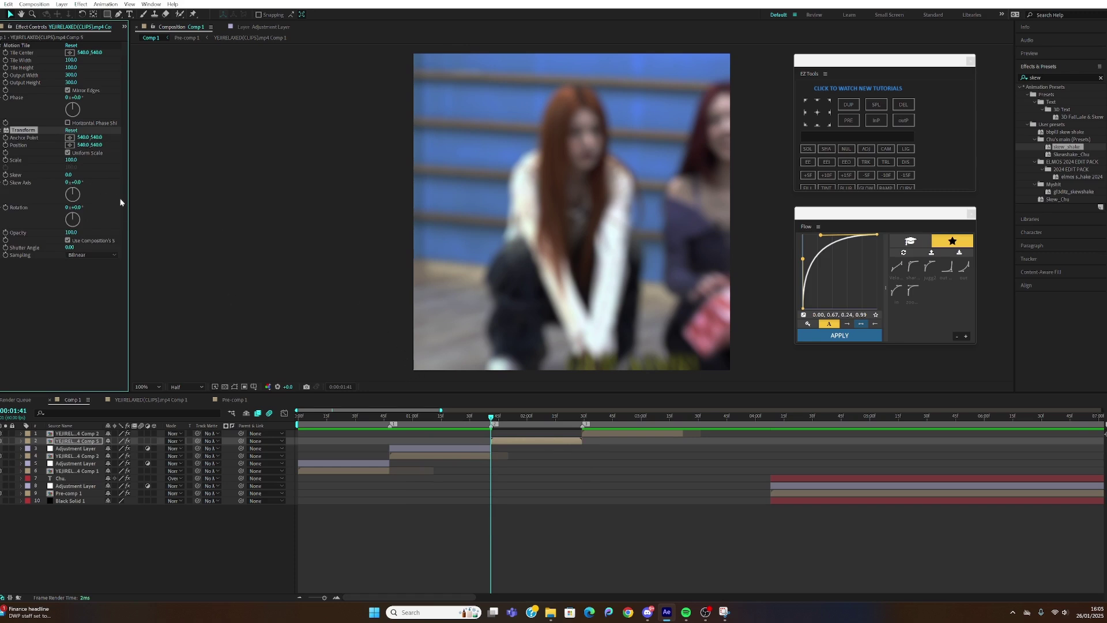
Step: Set the Transform effect's Skew to 20 and keyframe it at 0:00:01:41
click(70, 176)
text(20)
key(Return)
click(6, 175)
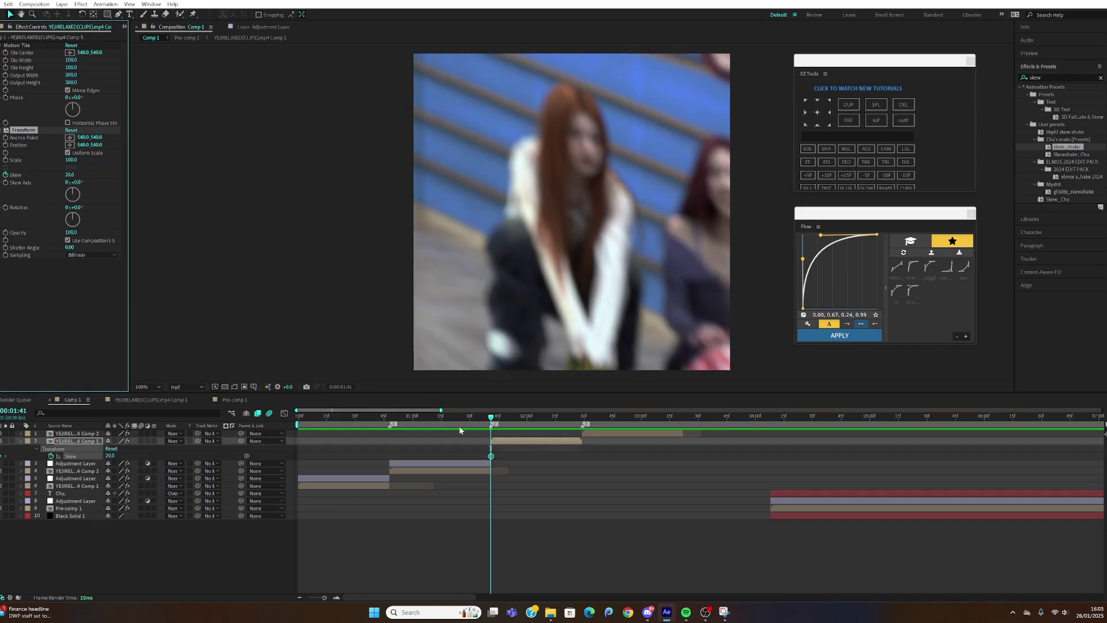
Step: Add a Skew keyframe of 0 at 0:00:02:07
drag(493, 420, 541, 418)
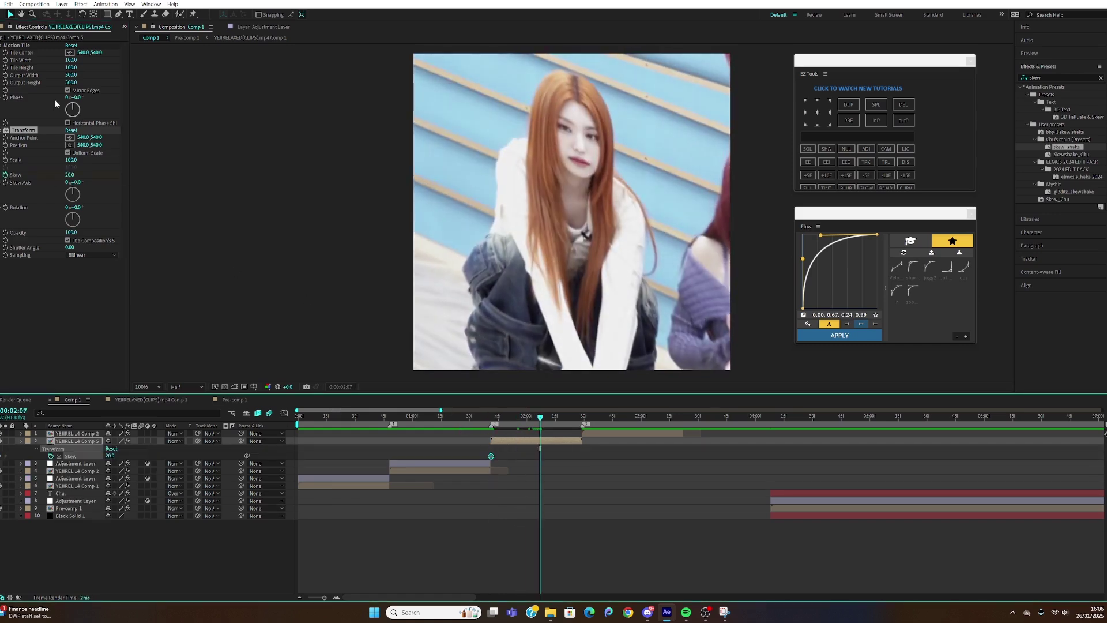
click(73, 175)
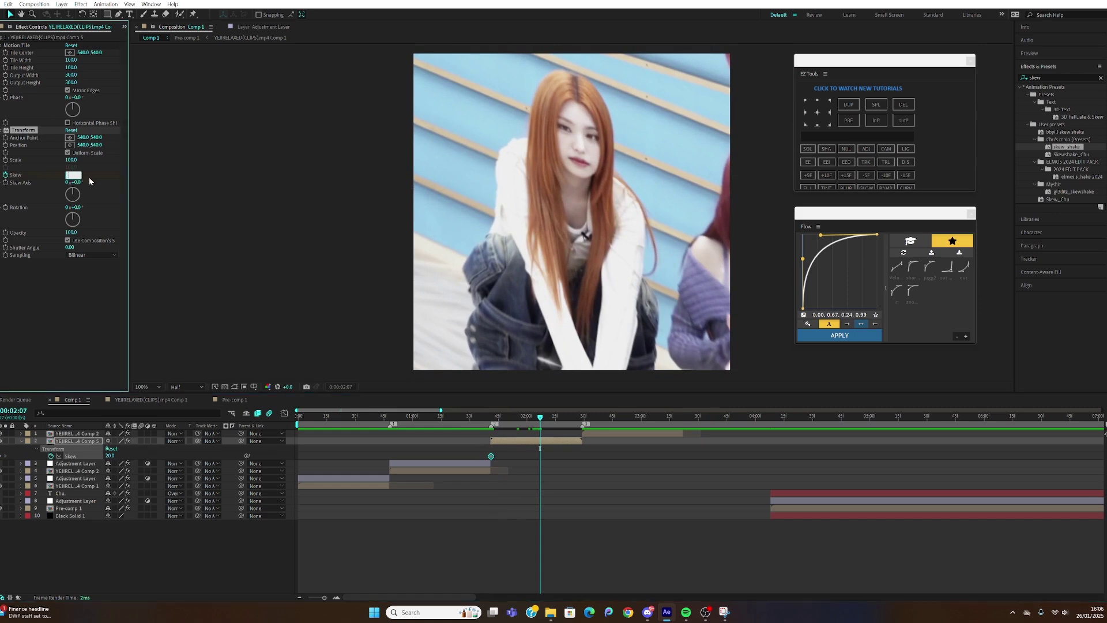
text(0.0)
key(Return)
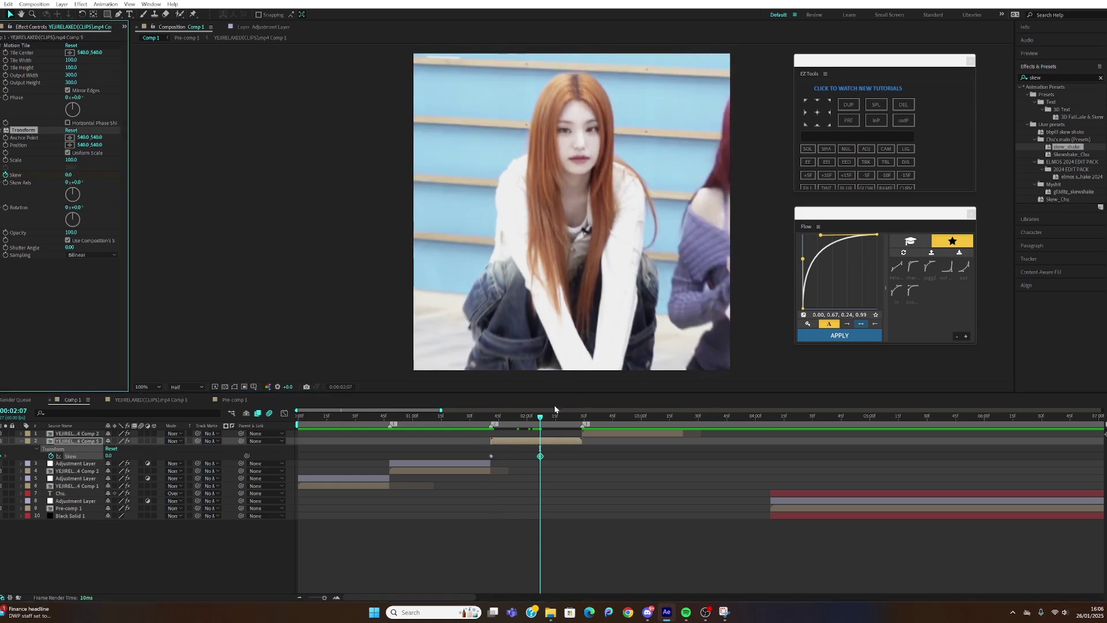
Step: Apply Easy Ease to both Skew keyframes
drag(540, 417, 517, 419)
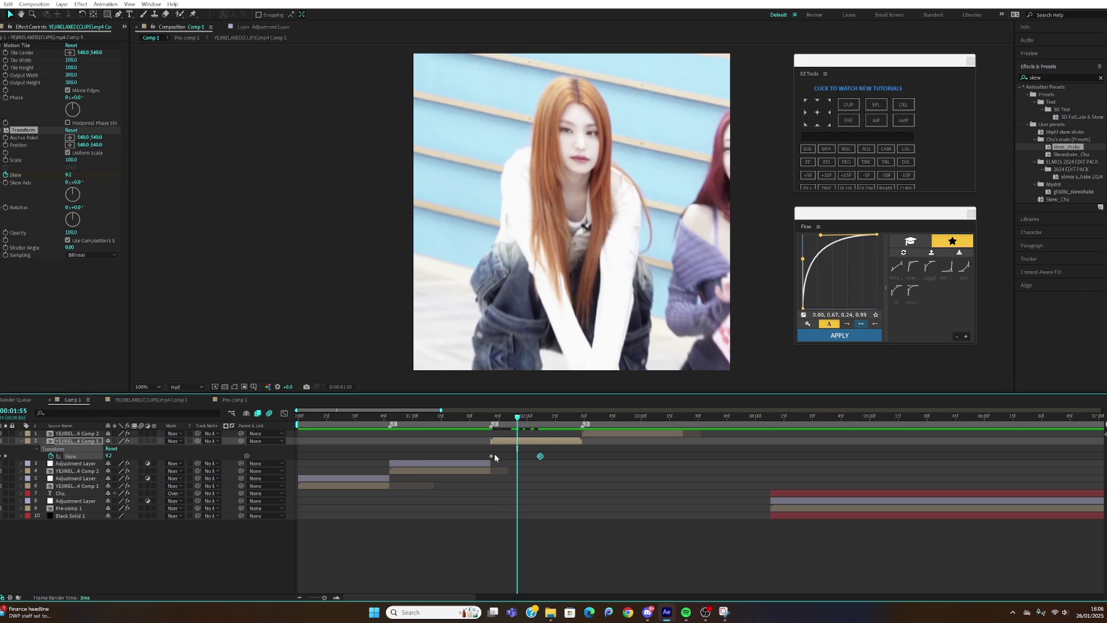
drag(479, 452, 578, 470)
right_click(541, 457)
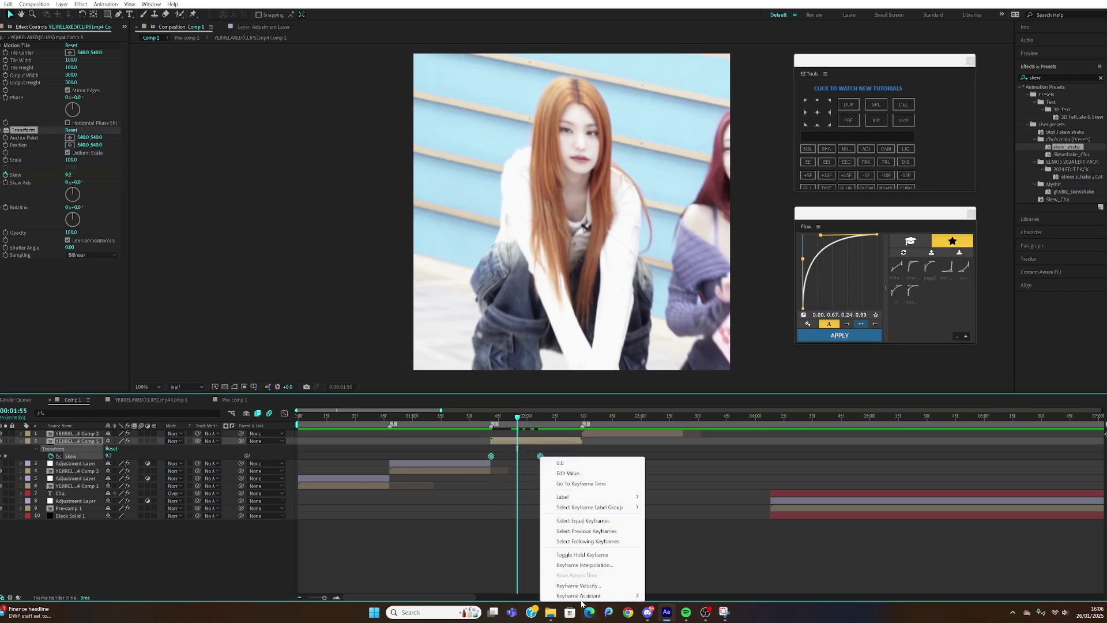
mouse_move(583, 596)
click(681, 538)
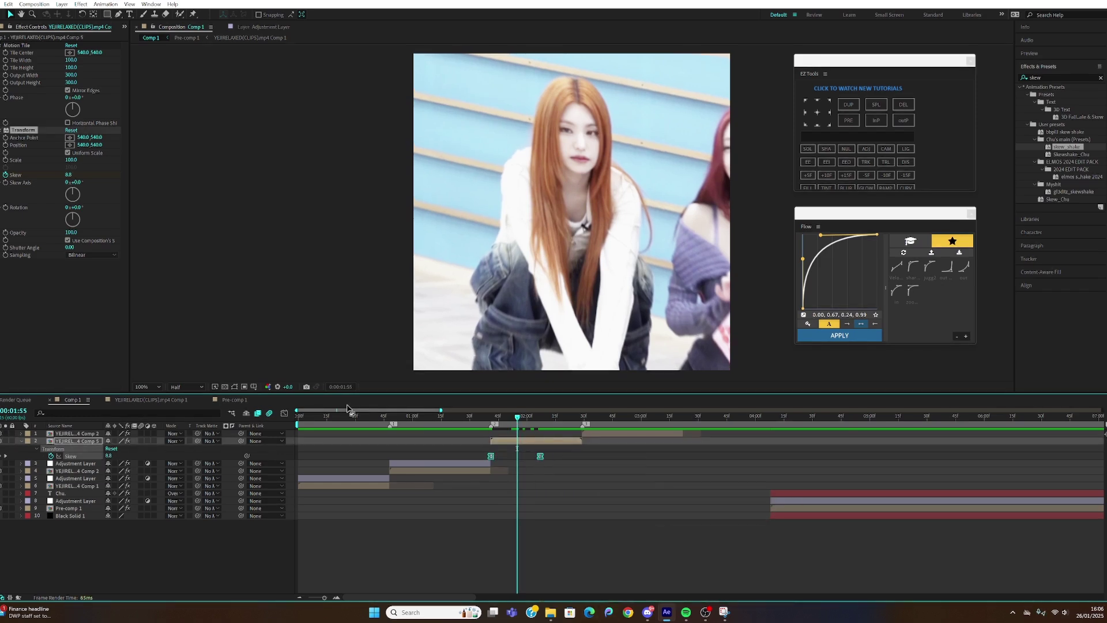
Step: Reshape the Skew curve to fall steeply from the first keyframe and flatten toward the second, and preview the clip
click(284, 413)
drag(463, 439, 599, 579)
drag(325, 598, 328, 599)
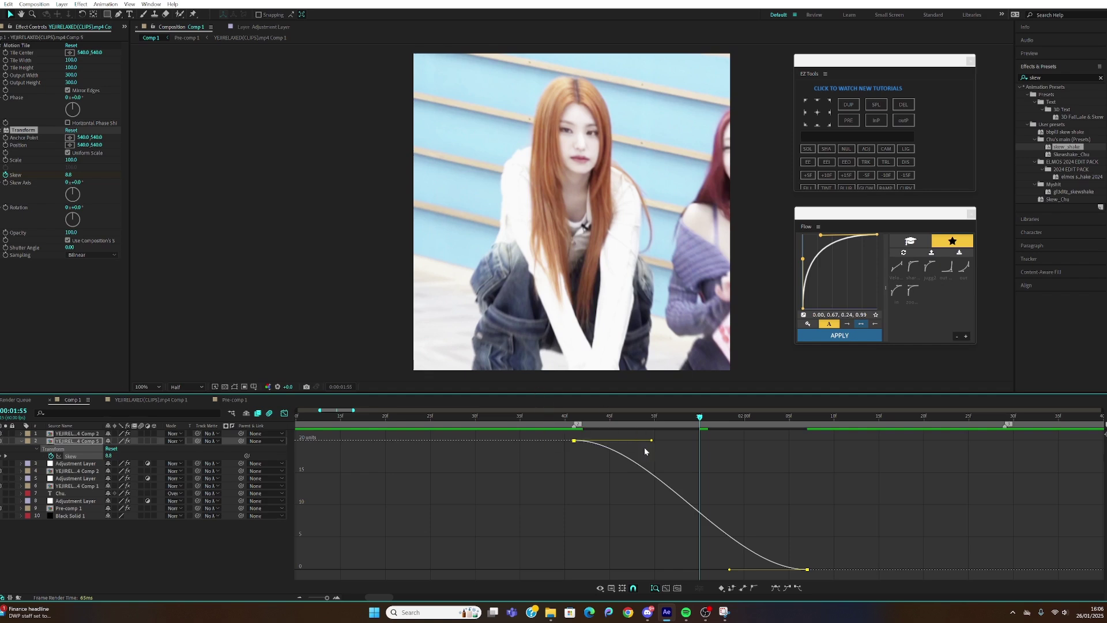
drag(652, 443, 572, 443)
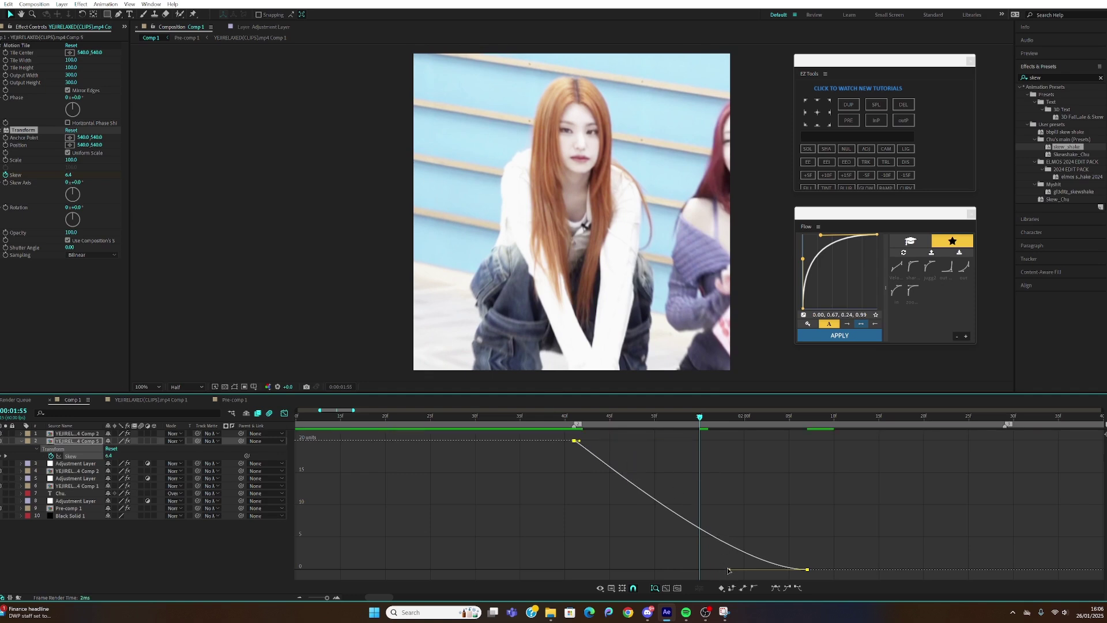
drag(728, 571, 577, 571)
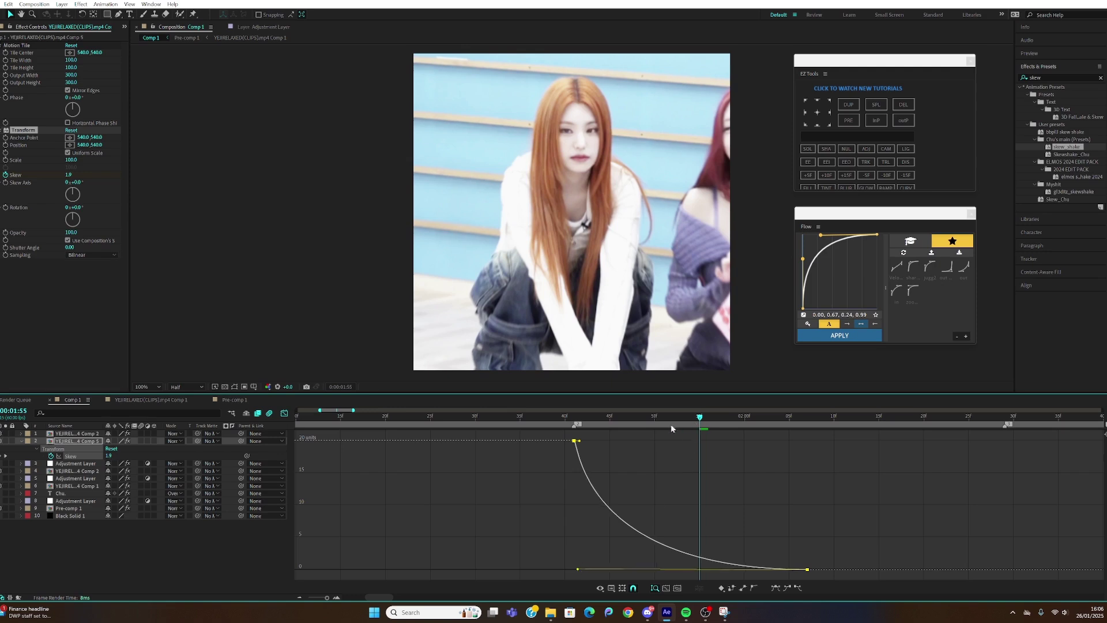
drag(672, 429, 575, 433)
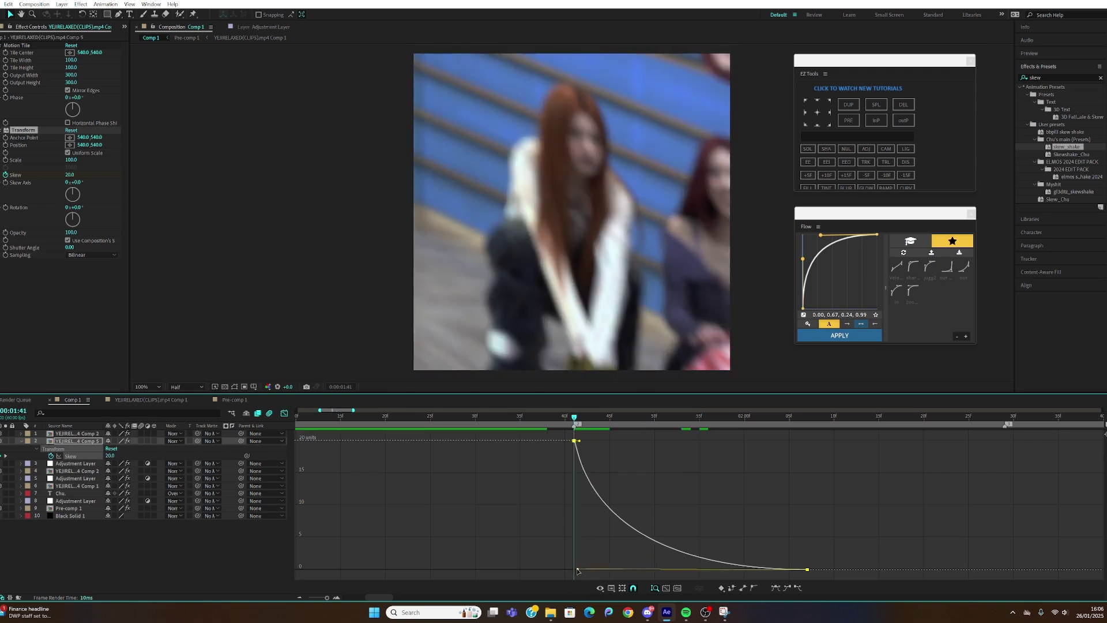
drag(578, 569, 574, 569)
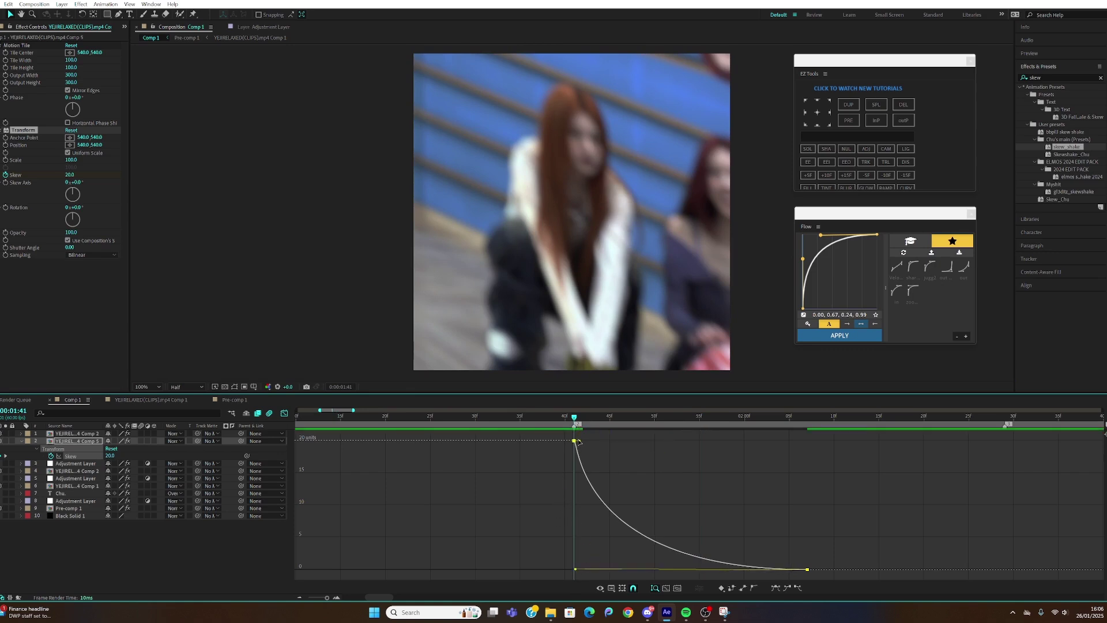
drag(575, 442, 574, 418)
click(284, 414)
key(space)
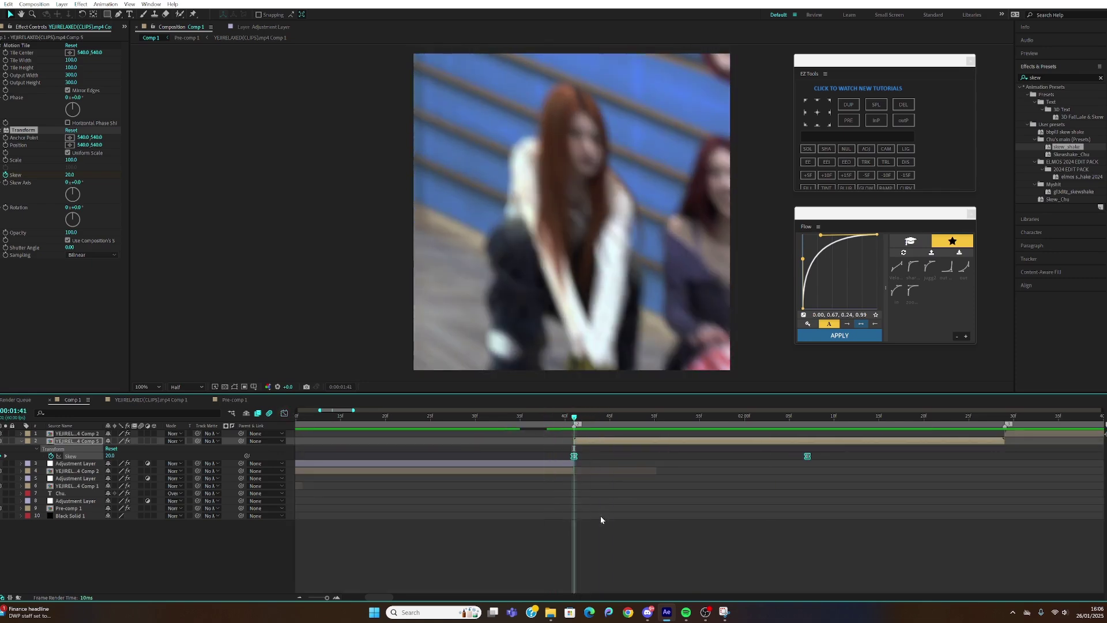
Step: Keyframe the Transform effect's Skew Axis at -180° on 0:00:01:41 and reveal the clip's modified properties
click(601, 518)
click(582, 442)
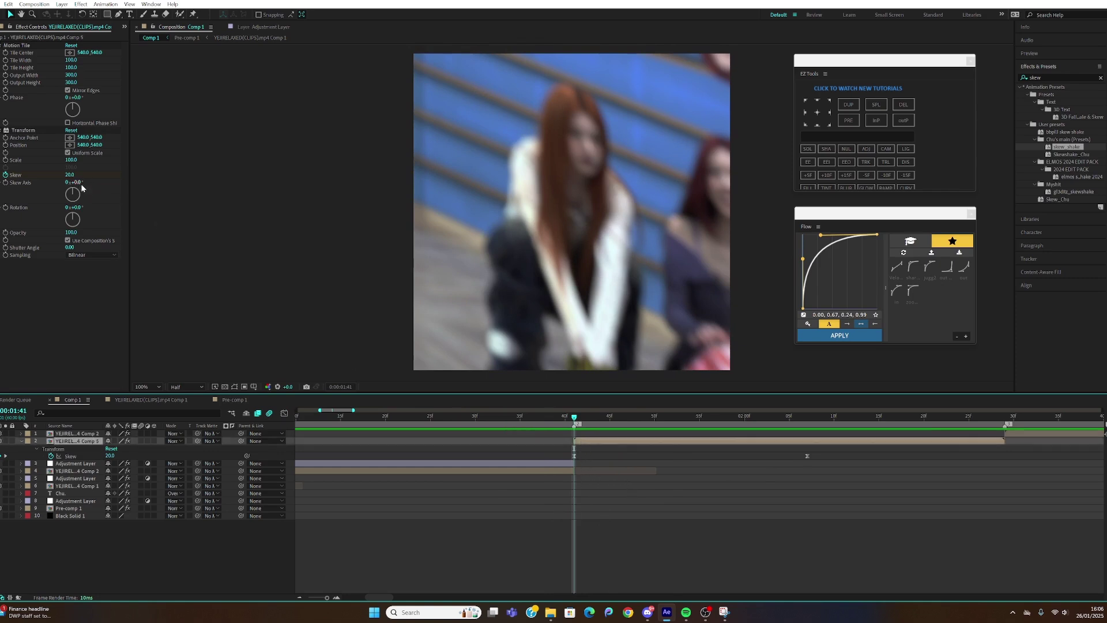
click(13, 184)
click(78, 183)
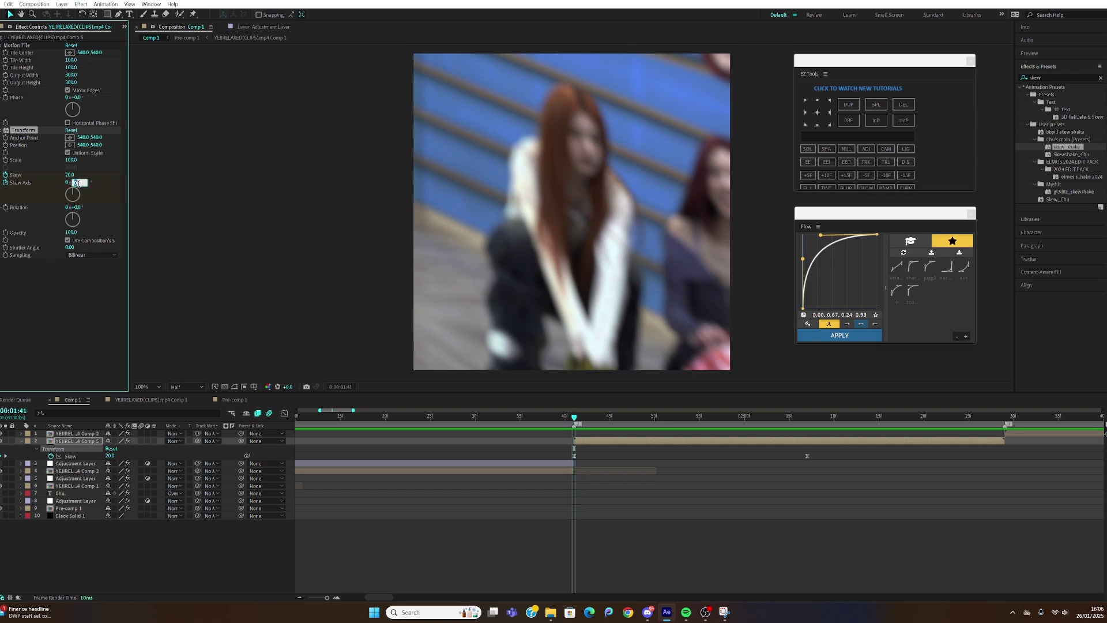
text(-100)
key(Return)
key(u)
key(u)
Step: Add a Skew Axis keyframe of 0° at 0:00:02:07
click(807, 421)
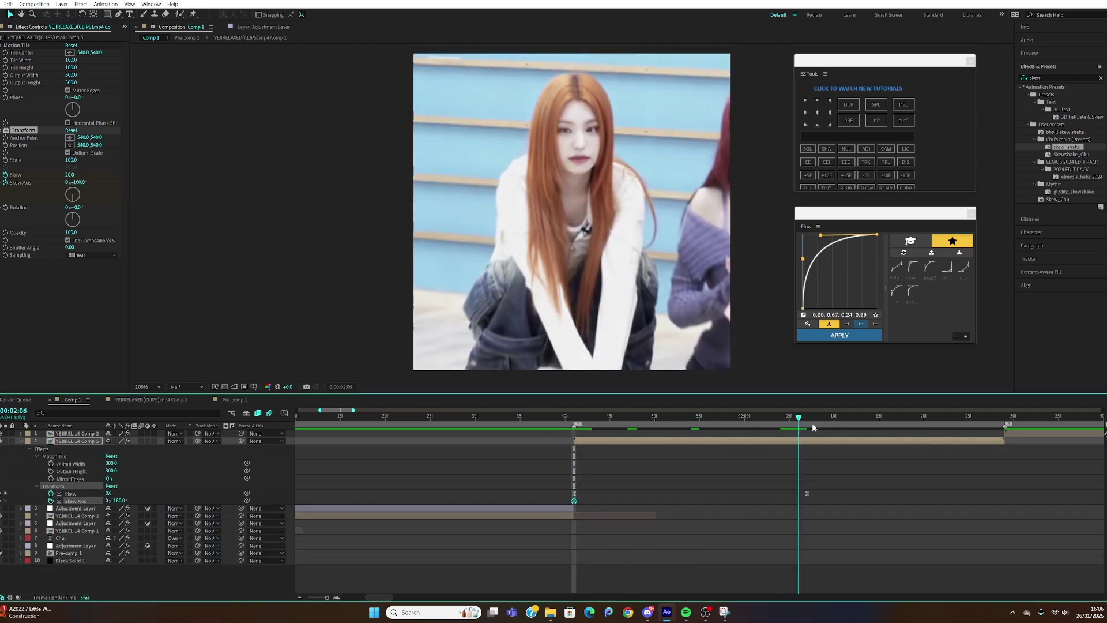
click(79, 183)
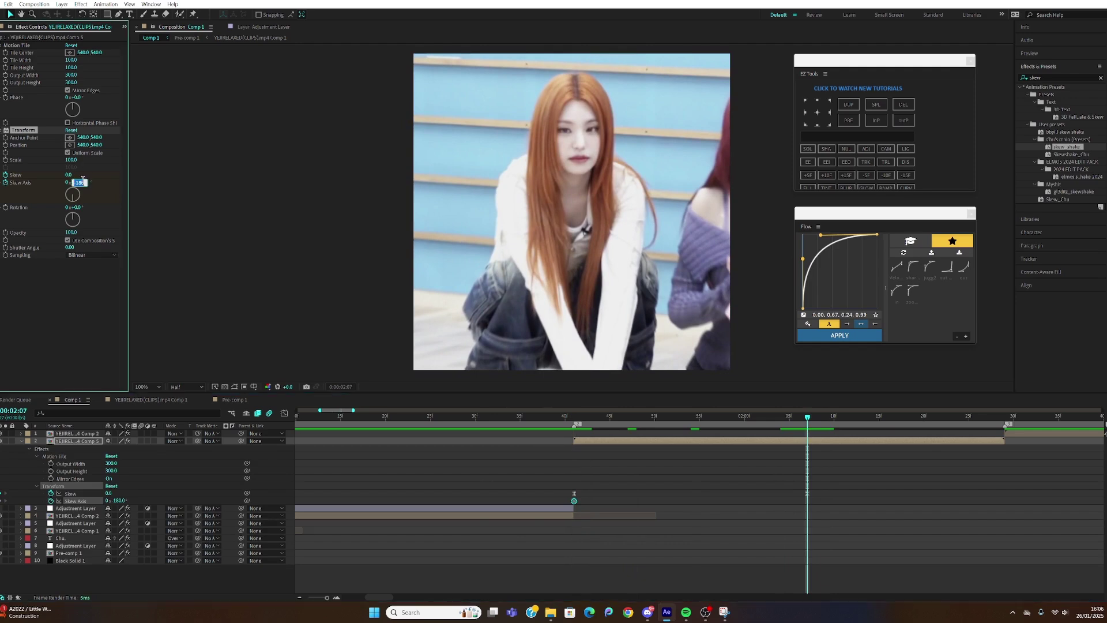
text(0)
key(Return)
Step: Apply Easy Ease to both Skew Axis keyframes
drag(808, 417, 619, 450)
drag(549, 497, 808, 506)
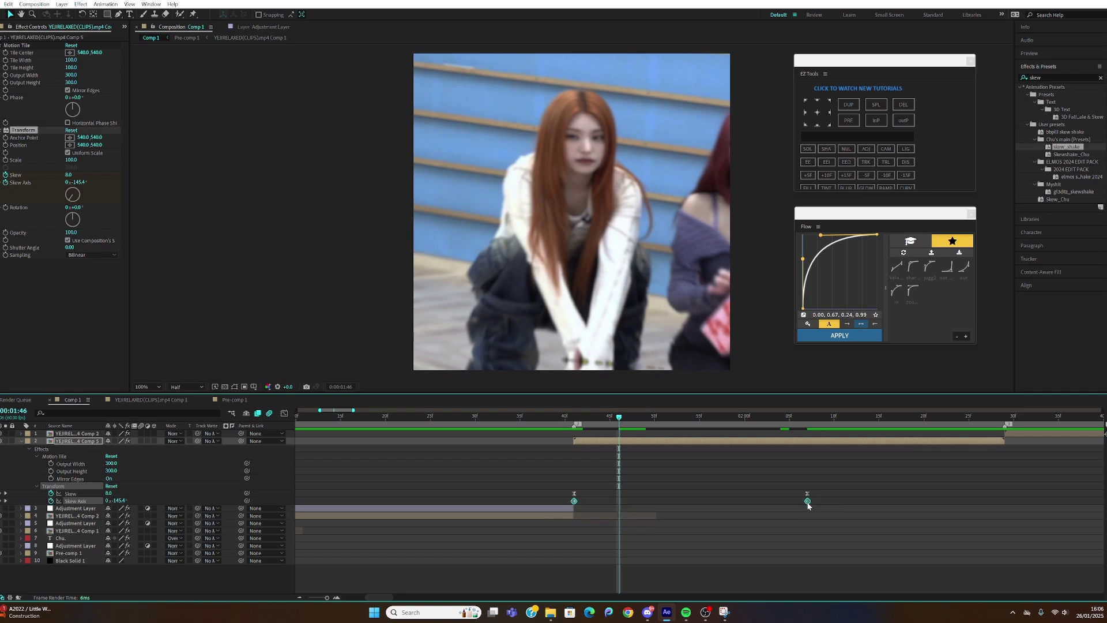
right_click(808, 501)
mouse_move(883, 495)
click(969, 527)
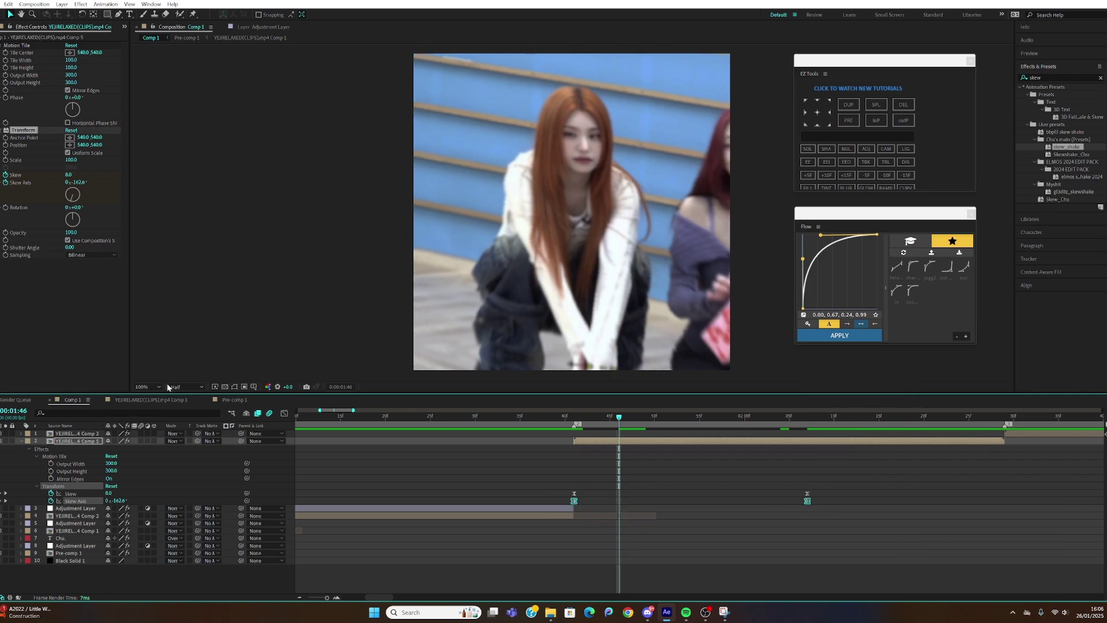
Step: Reshape the Skew Axis value curve to rise steeply from the first keyframe and flatten toward the second
click(285, 414)
drag(485, 471, 801, 615)
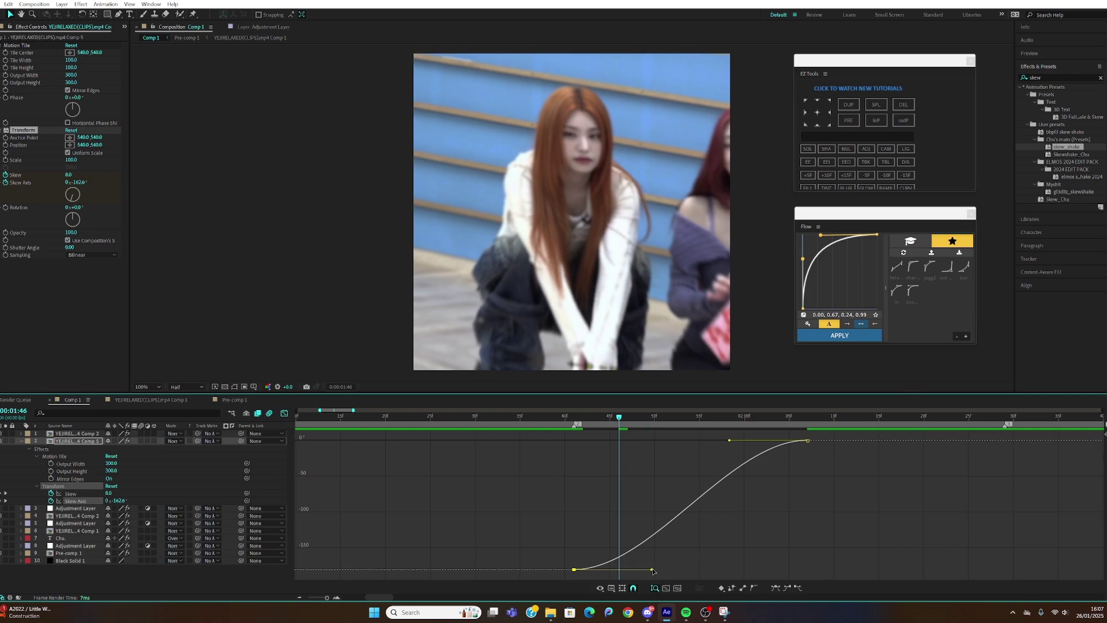
drag(639, 573, 582, 565)
drag(621, 424, 573, 424)
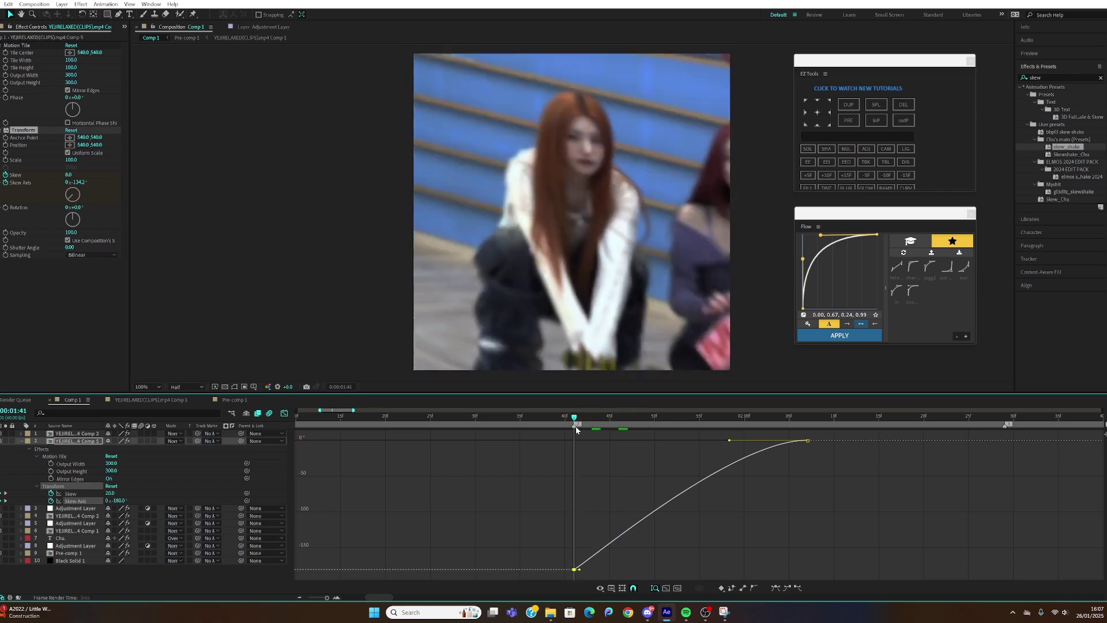
drag(729, 441, 666, 442)
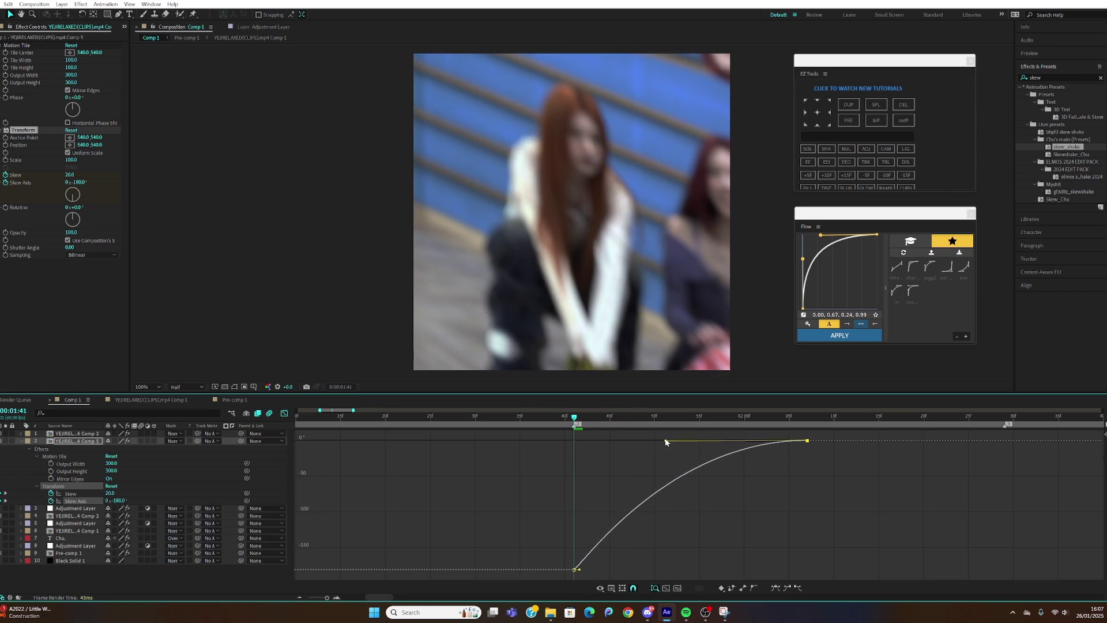
drag(664, 441, 643, 440)
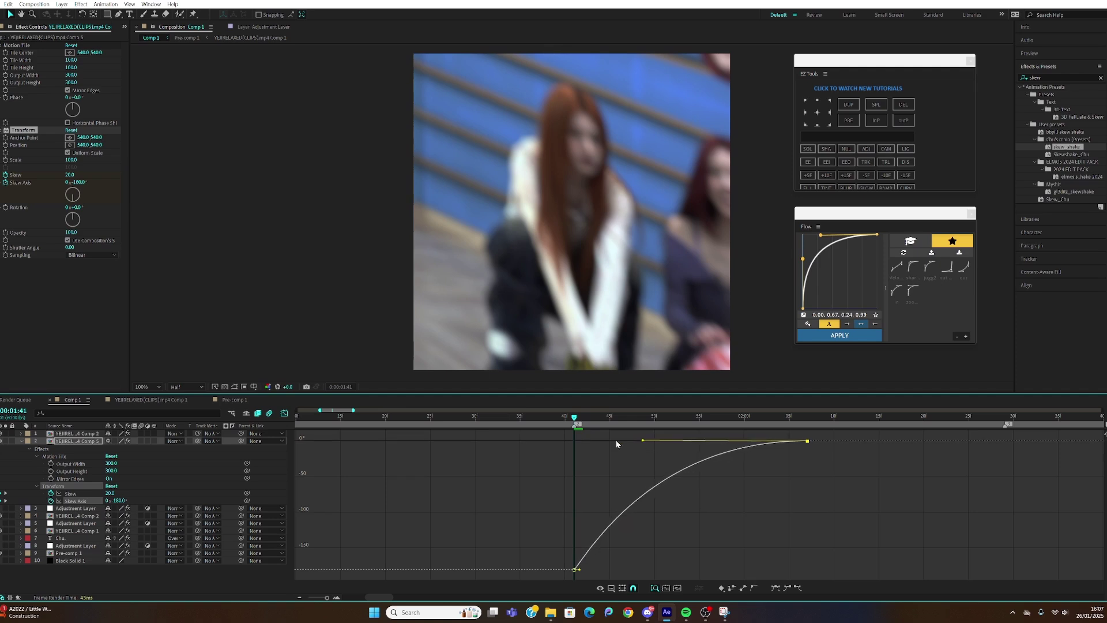
click(284, 412)
Step: Play back the skew shake transition, starting from before the cut into the clip
key(space)
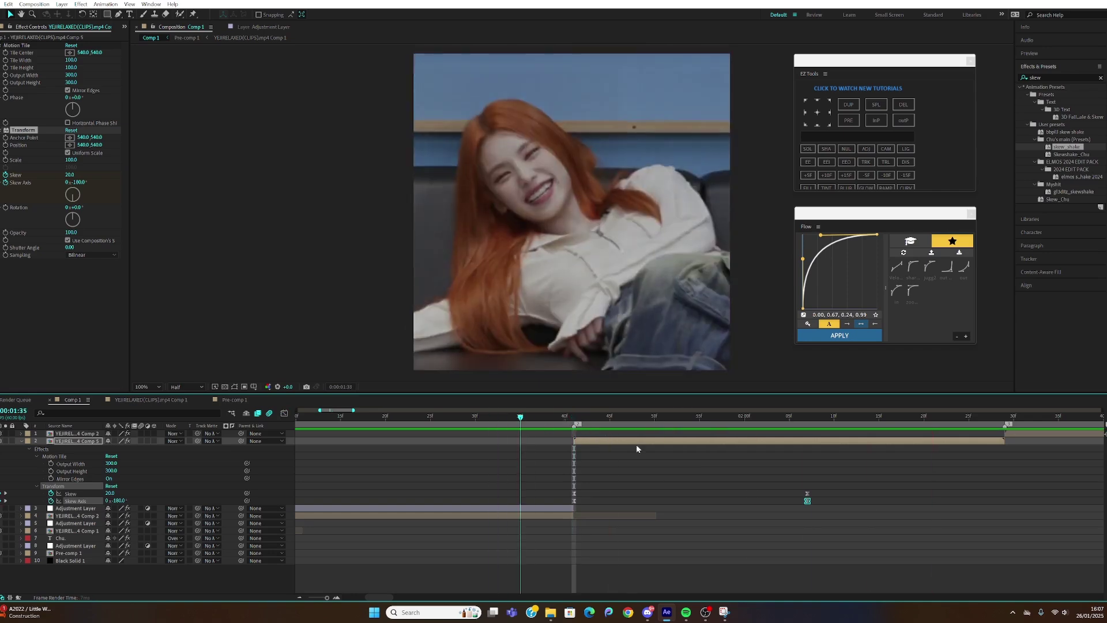
key(space)
drag(329, 598, 327, 598)
drag(530, 490, 714, 497)
drag(597, 416, 493, 417)
key(space)
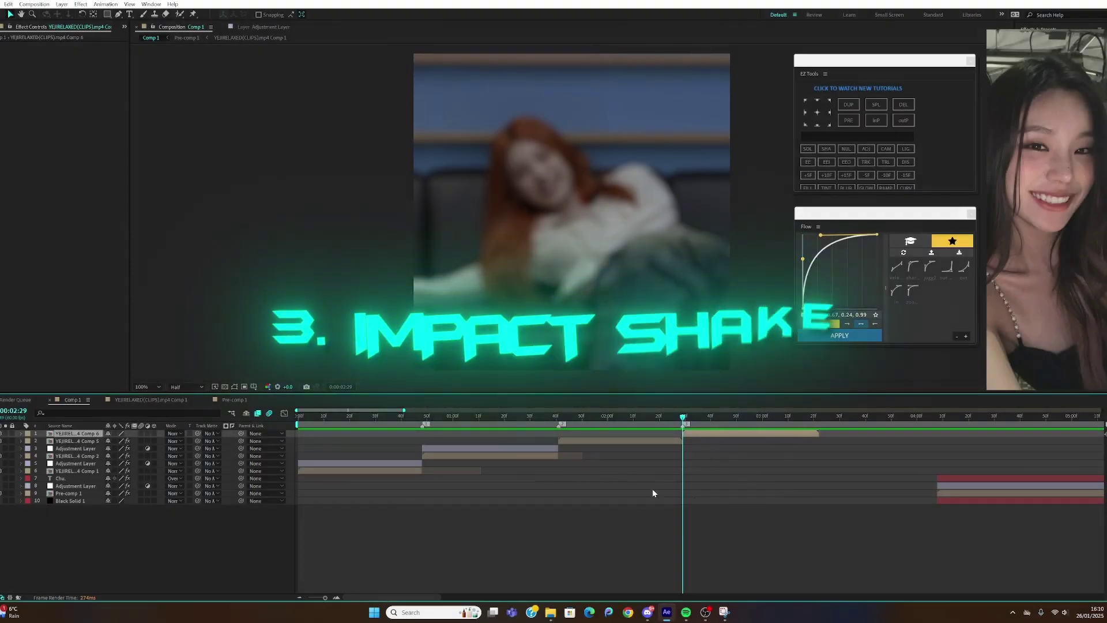
Step: Apply S_Shake to the top clip and keyframe its Amplitude at 1.000 on 0:00:02:29, revealing the keyframed property
key(ctrl+space)
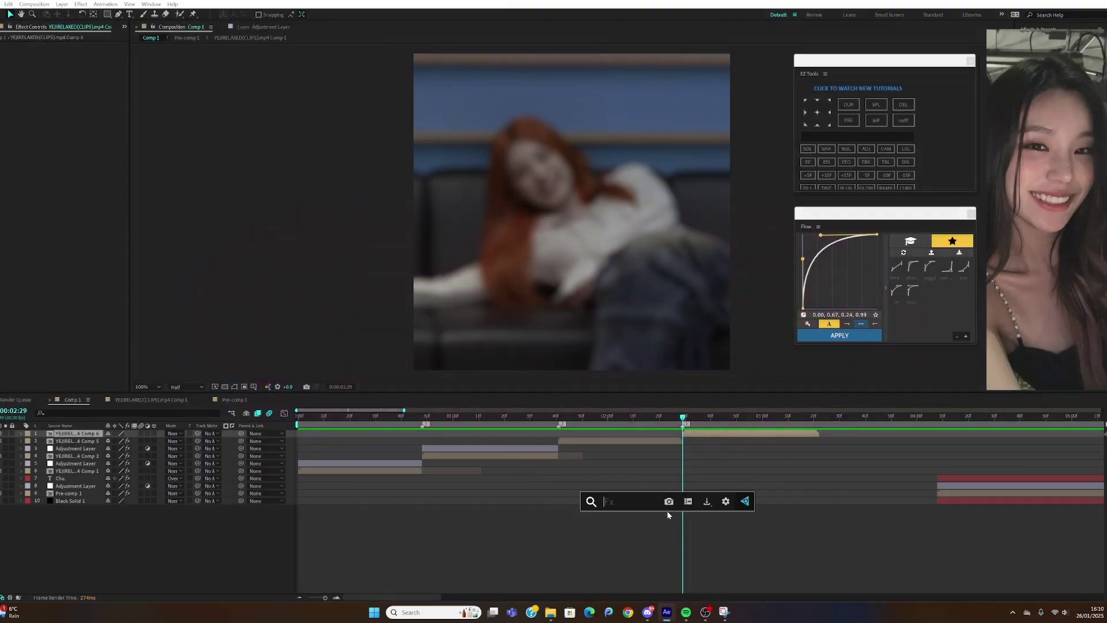
text(s_shak)
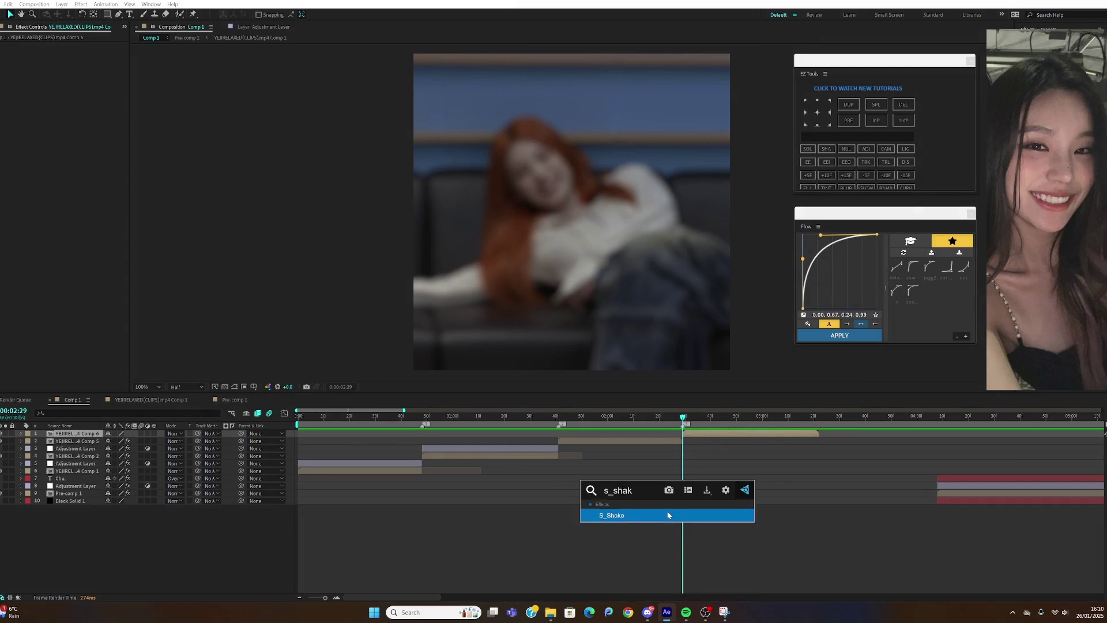
click(649, 513)
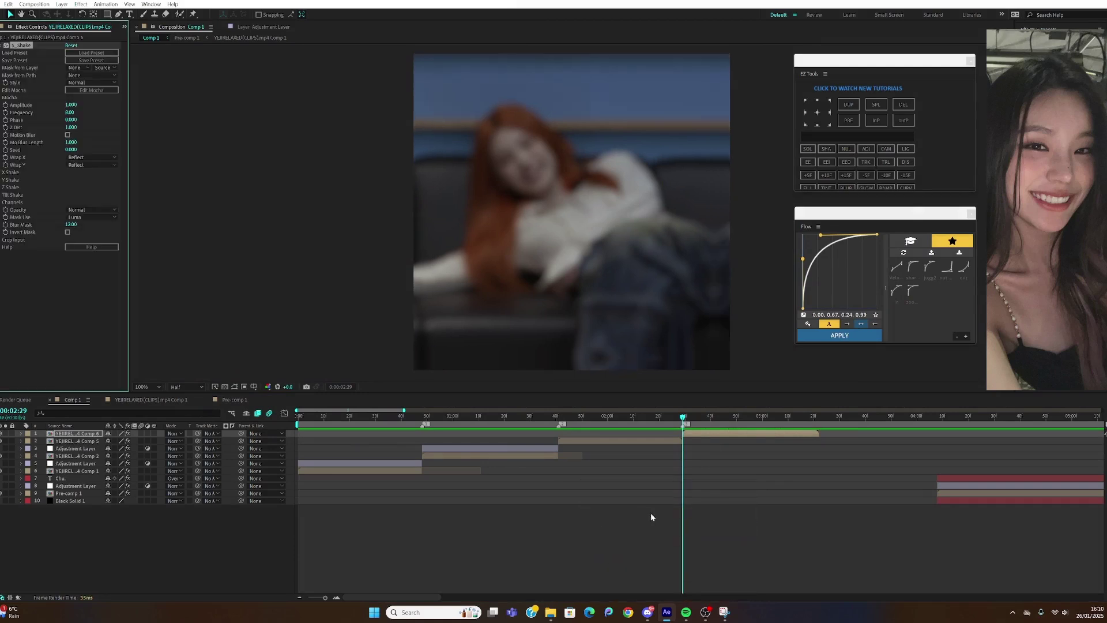
click(6, 105)
key(u)
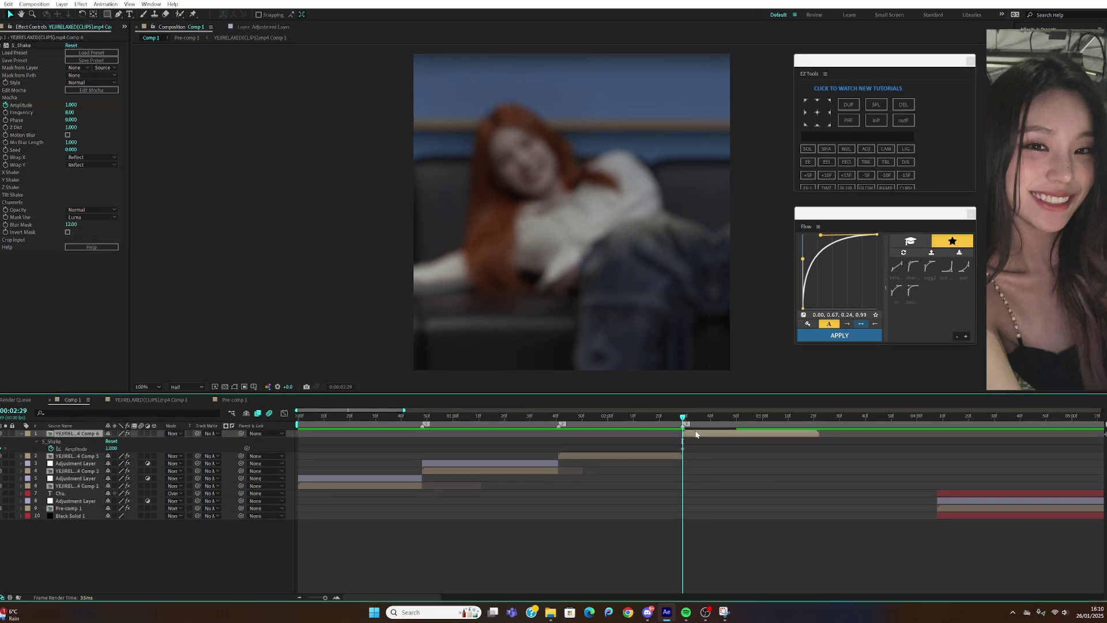
Step: Add an S_Shake Amplitude keyframe of 0 at 0:00:02:47
key(space)
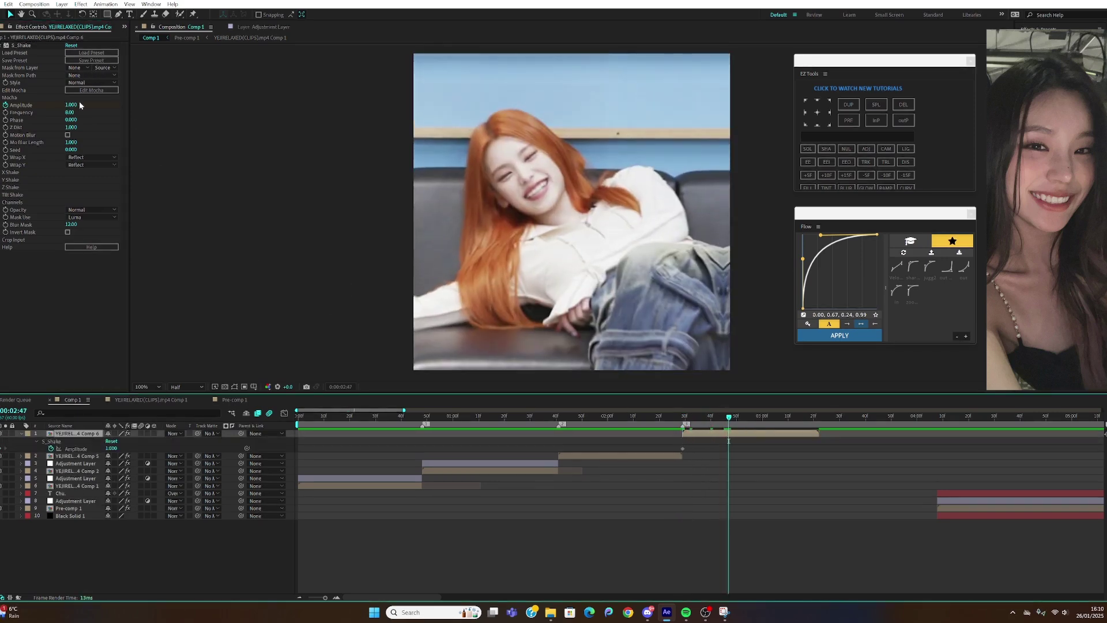
click(73, 105)
text(0)
key(Return)
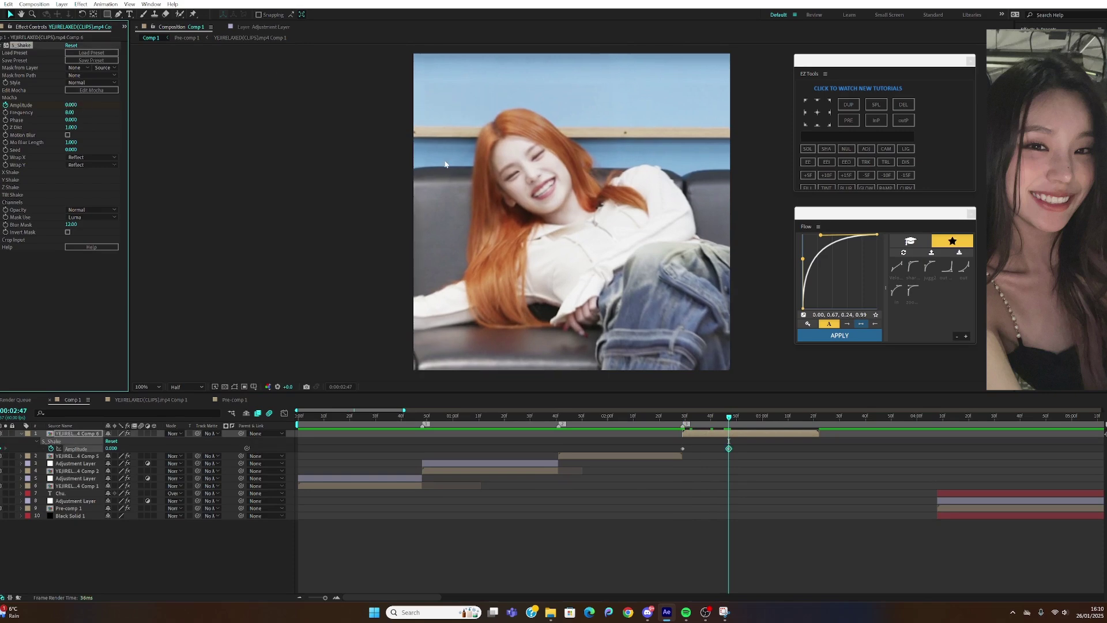
Step: Apply Easy Ease to both S_Shake Amplitude keyframes
click(701, 415)
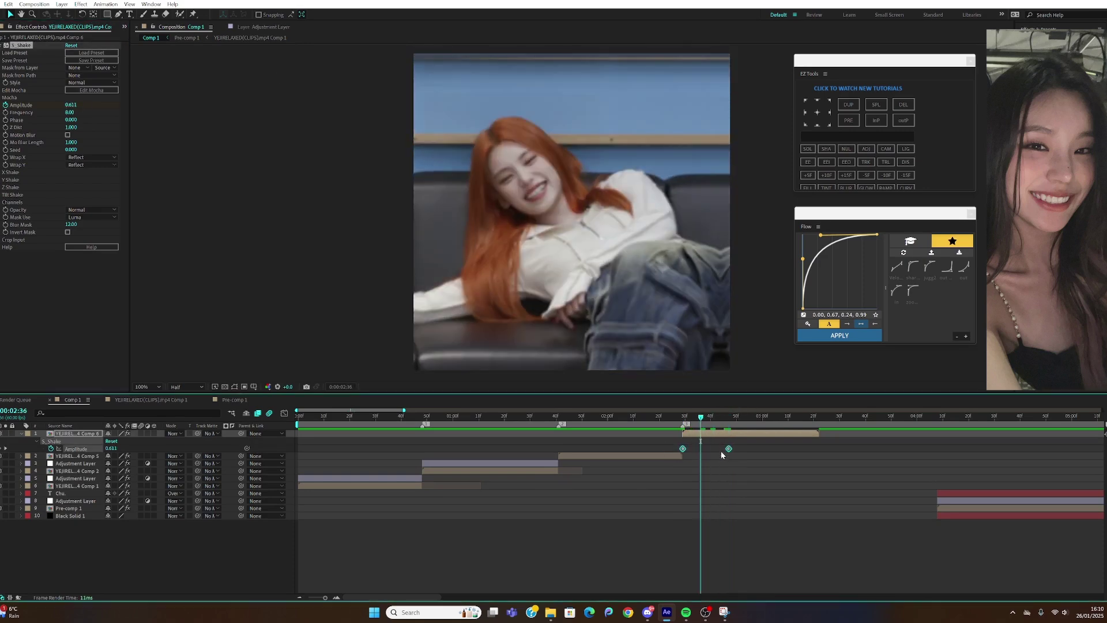
right_click(729, 450)
mouse_move(773, 586)
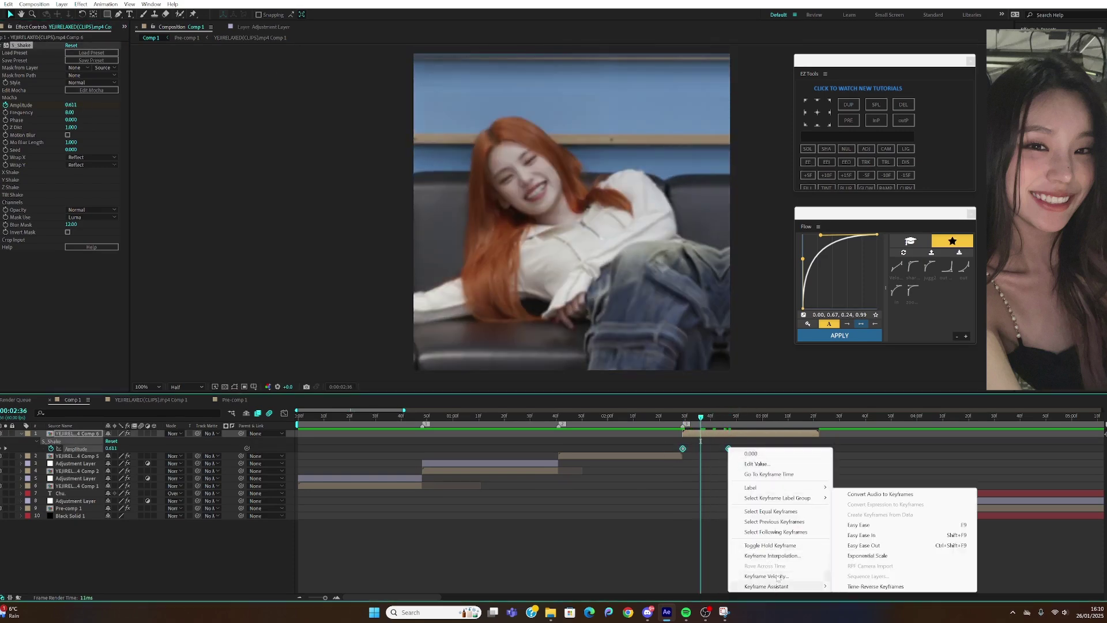
click(861, 525)
Step: Reshape the Amplitude value curve to drop steeply from the first keyframe and flatten toward the second
click(284, 414)
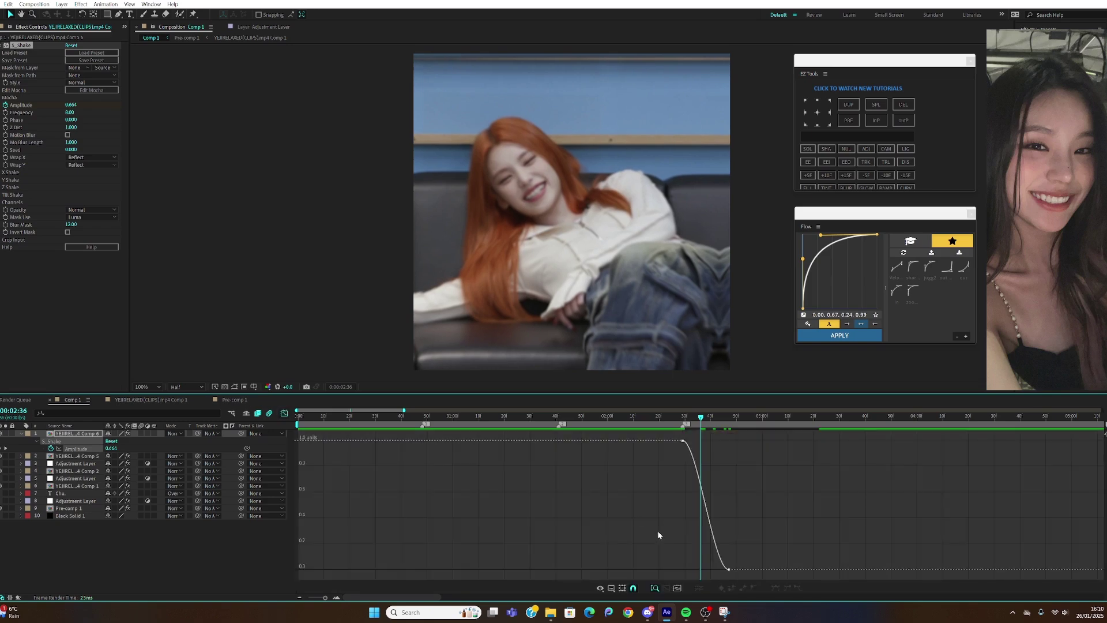
drag(634, 468, 810, 581)
drag(326, 600, 329, 599)
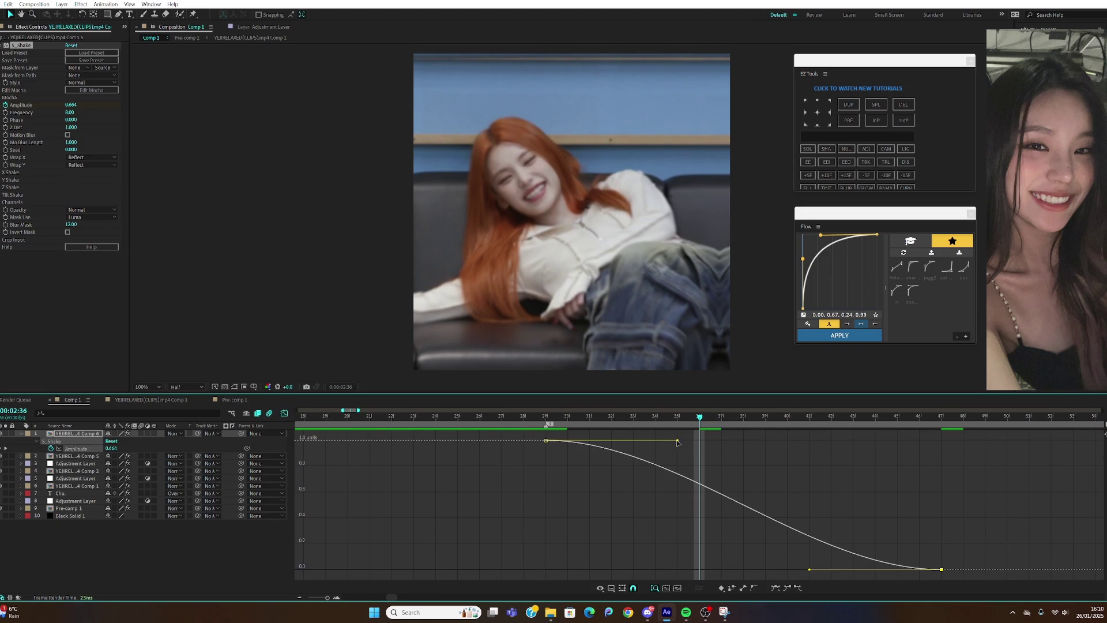
drag(677, 442, 500, 564)
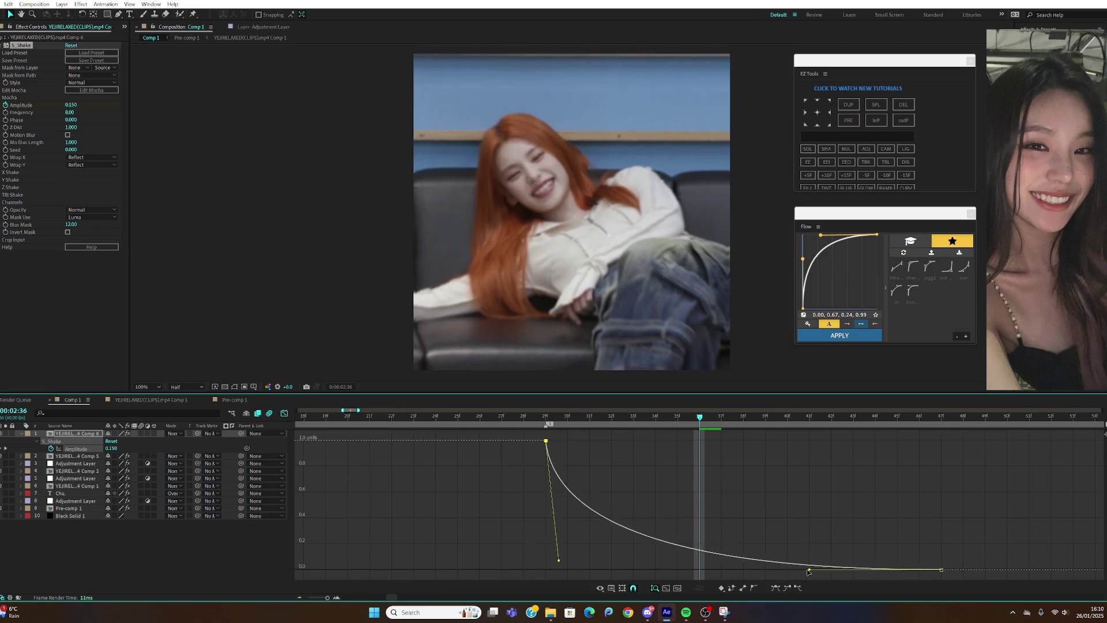
drag(810, 570, 549, 562)
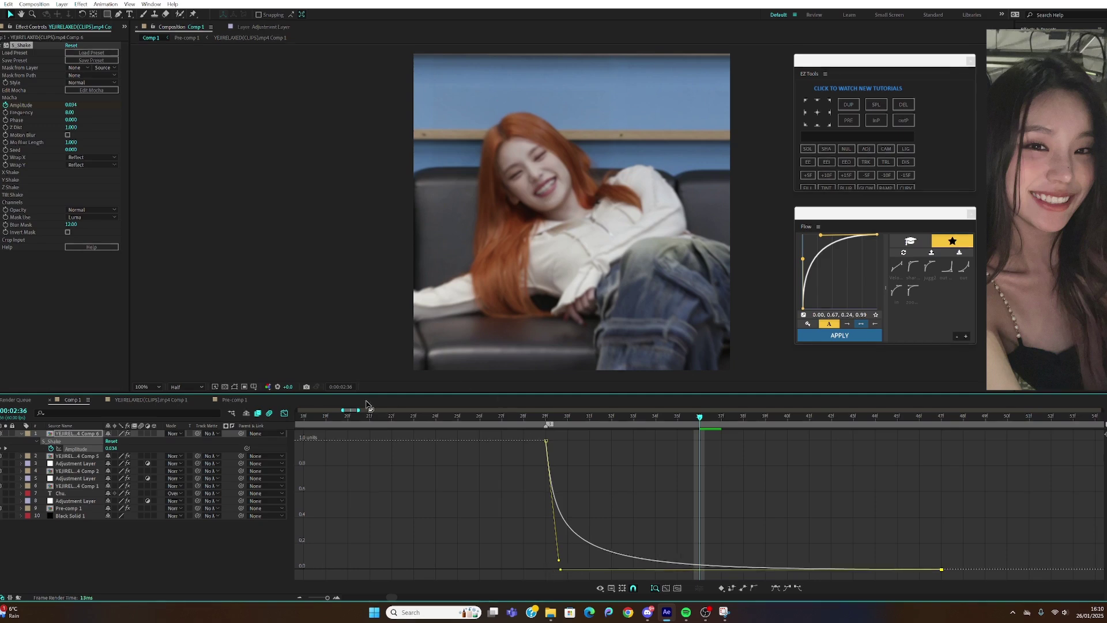
click(284, 413)
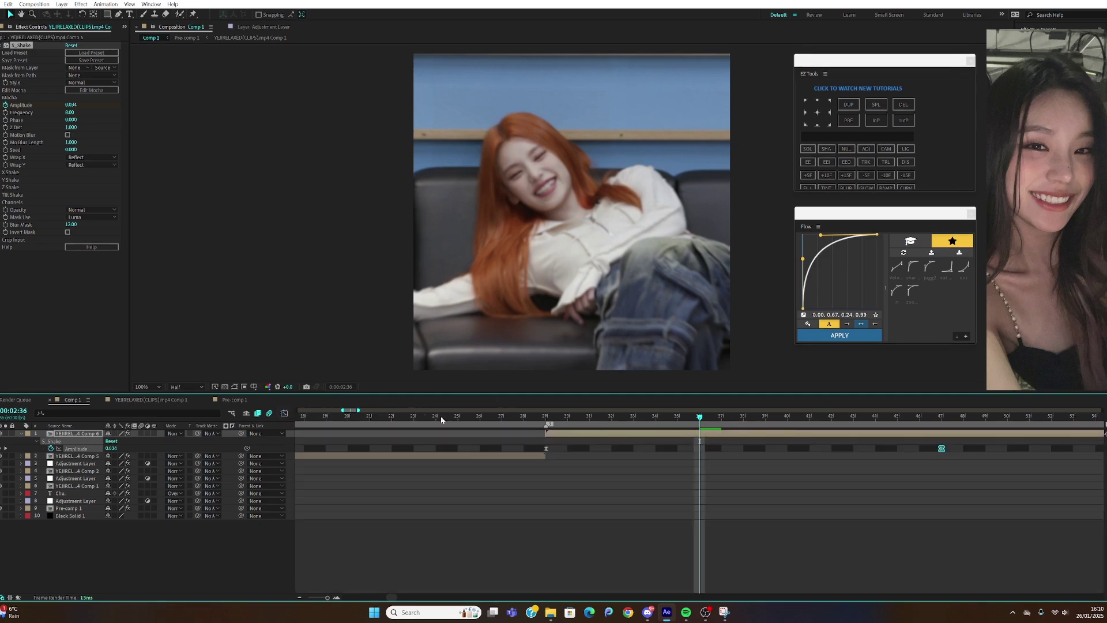
Step: Move the second Amplitude keyframe to the top clip's end at 0:00:03:22 and preview the impact shake
click(322, 598)
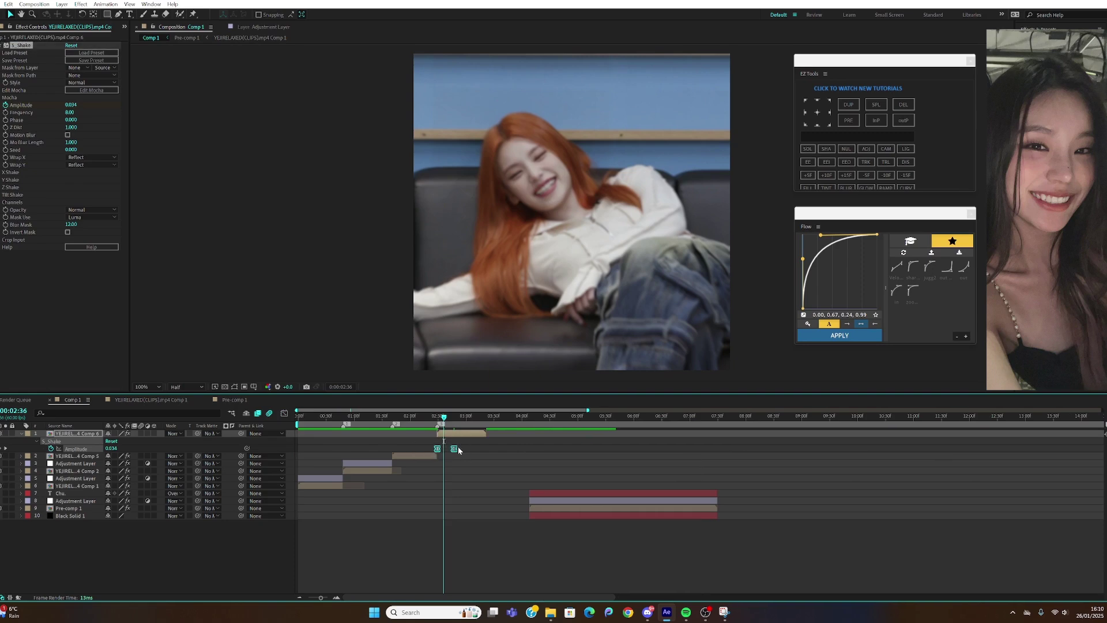
drag(454, 448, 485, 449)
click(486, 418)
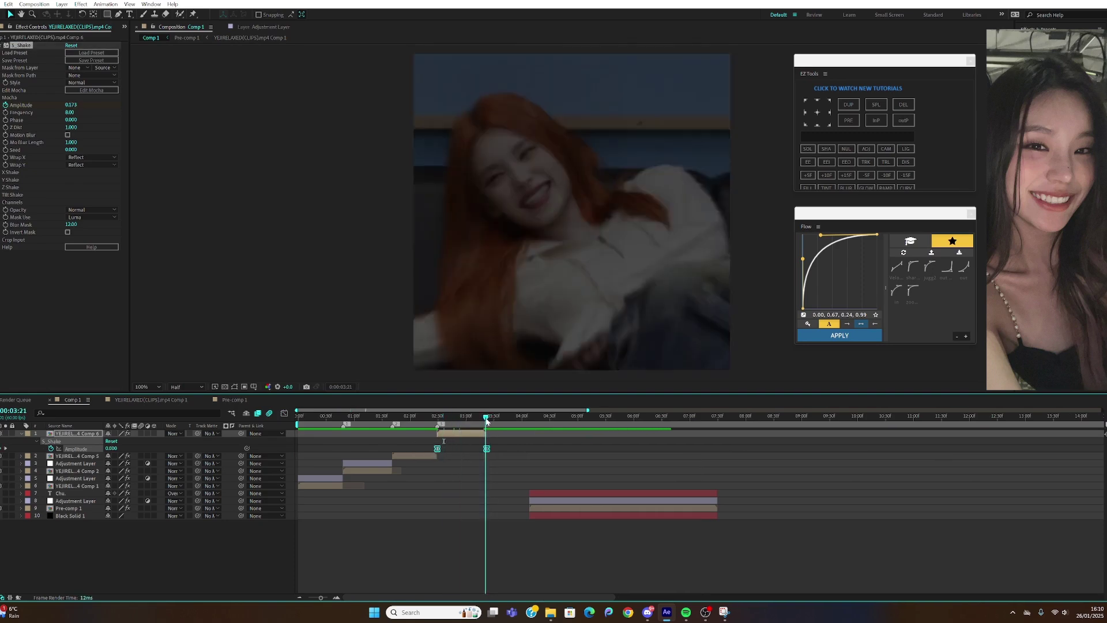
drag(321, 598, 325, 598)
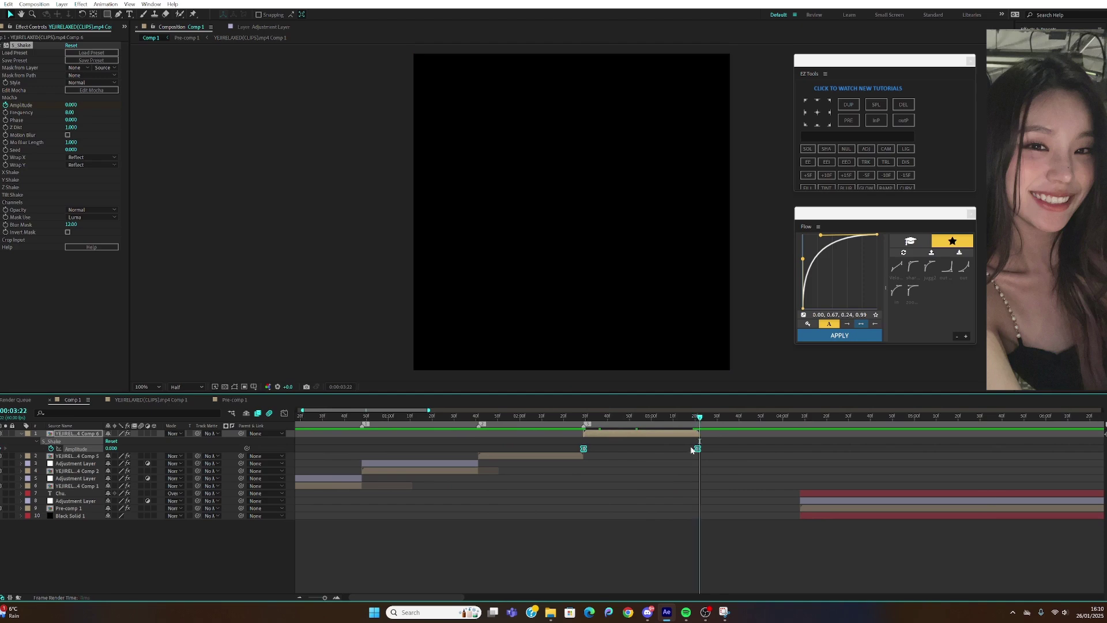
drag(699, 416, 547, 419)
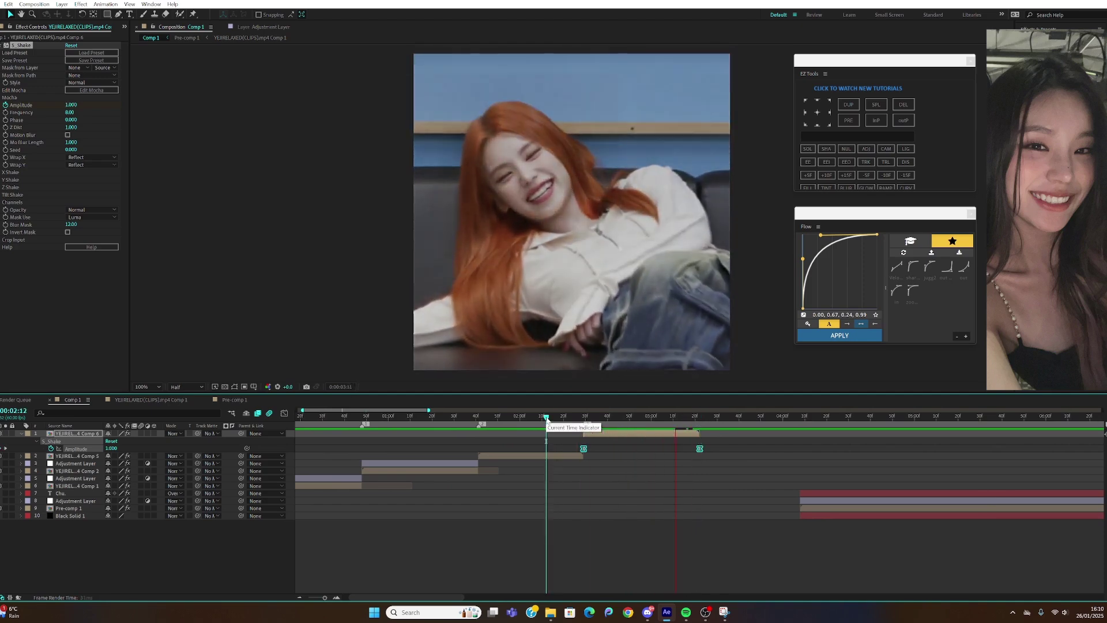
drag(546, 420, 529, 418)
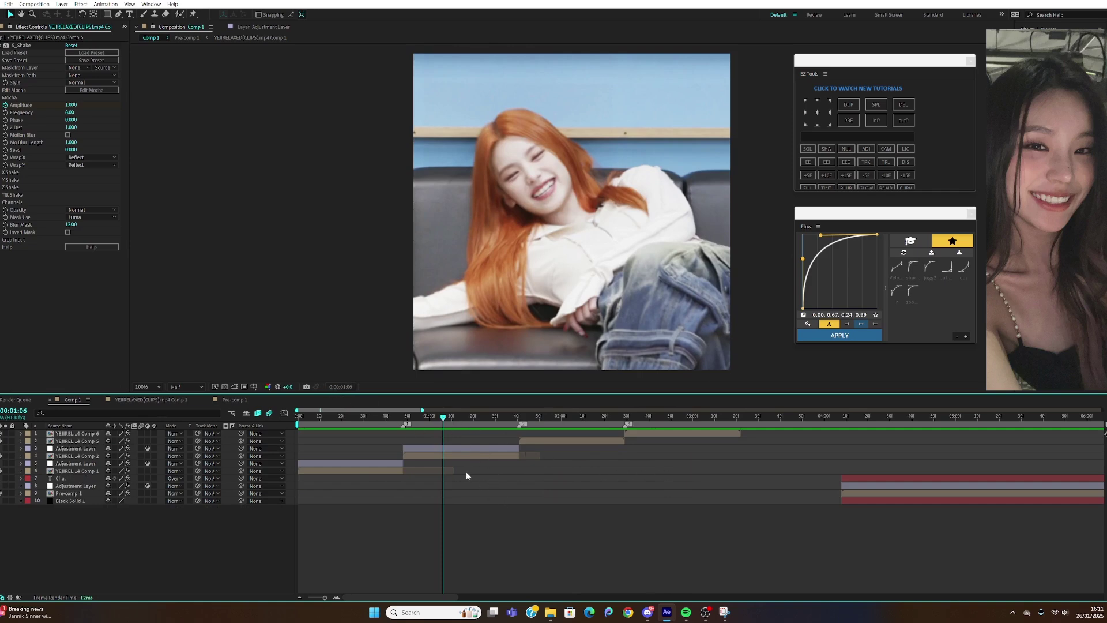
Step: Play back the clip transitions and the closing section with the "Chu." text starting at 0:00:04:08
key(space)
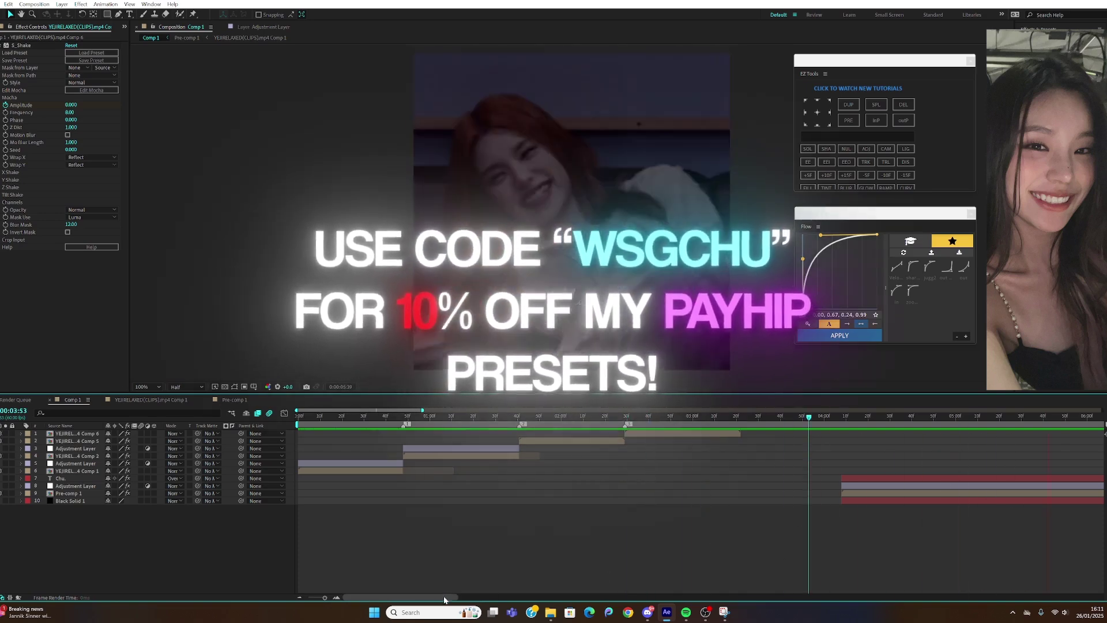
drag(445, 598, 499, 591)
key(space)
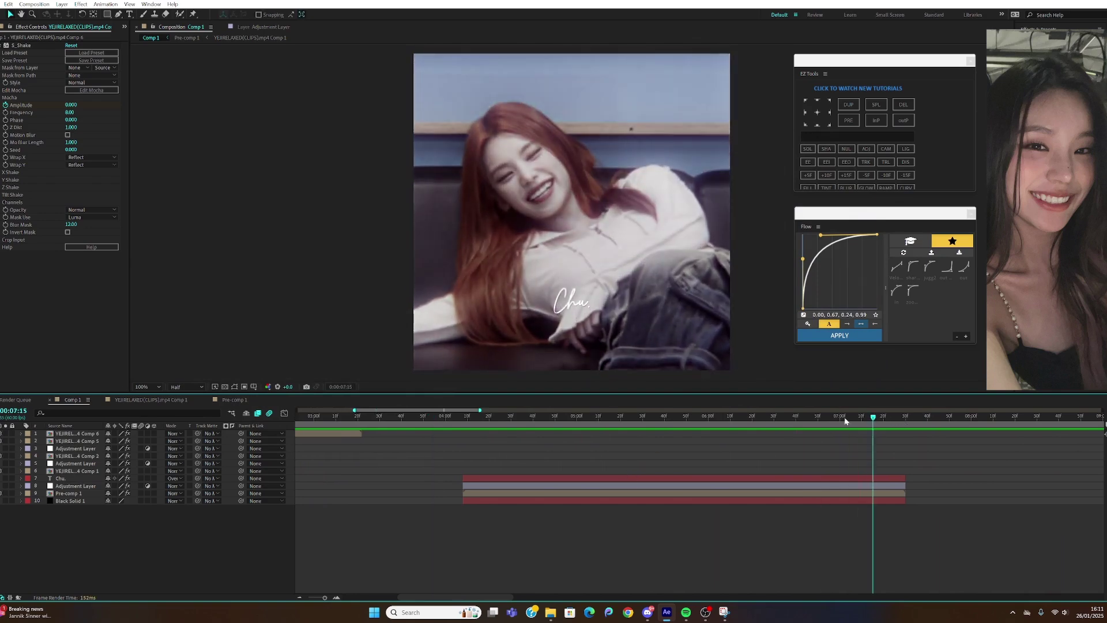
drag(844, 418, 465, 432)
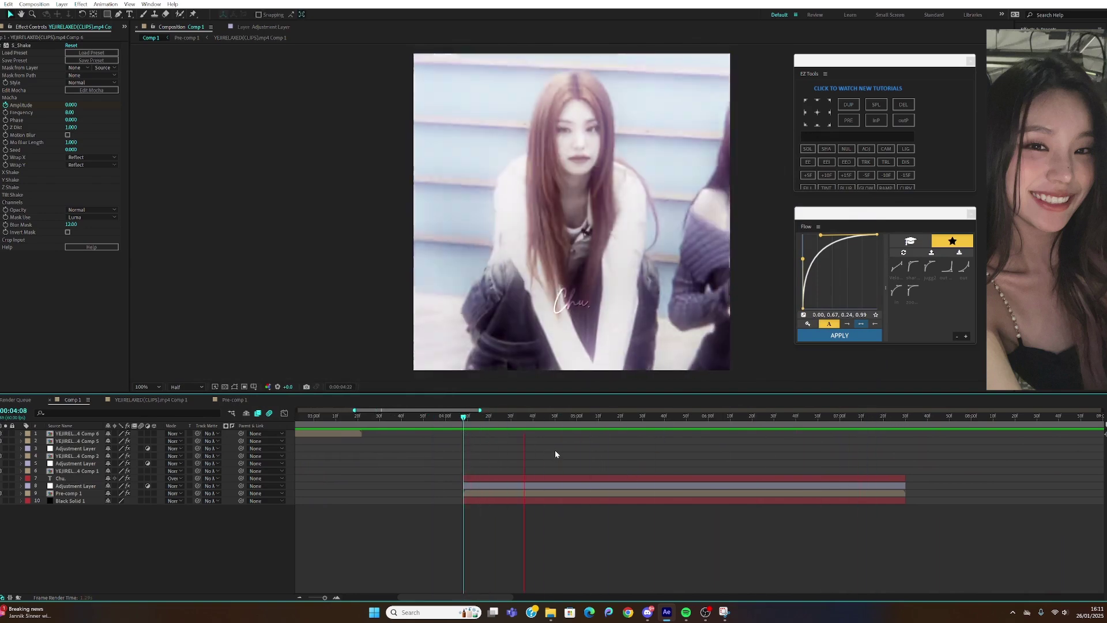